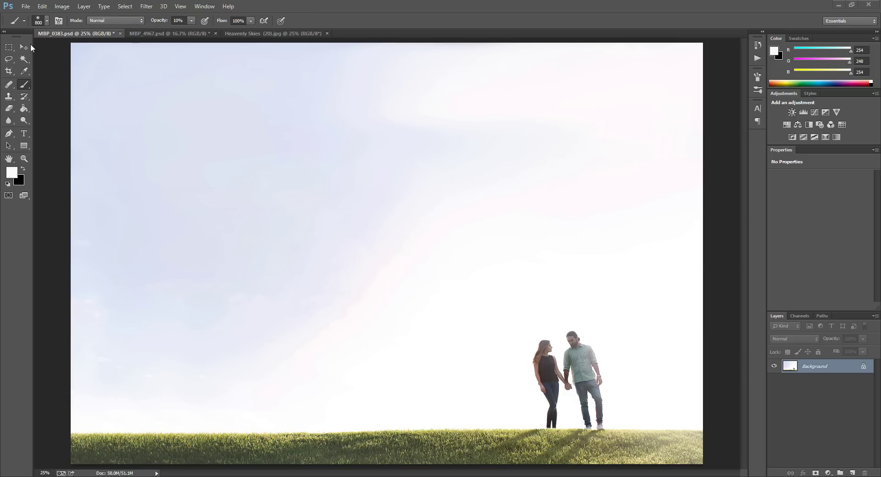
pyautogui.click(263, 34)
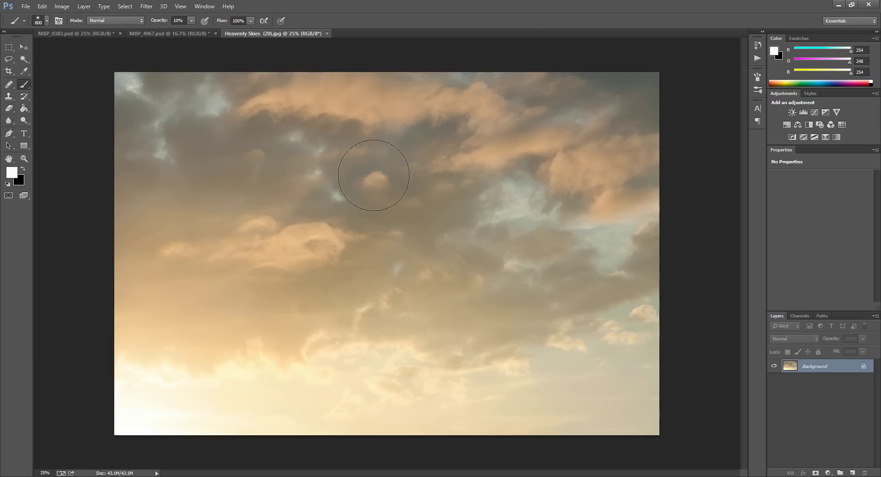
pyautogui.click(24, 46)
pyautogui.moveTo(357, 153); pyautogui.dragTo(321, 236)
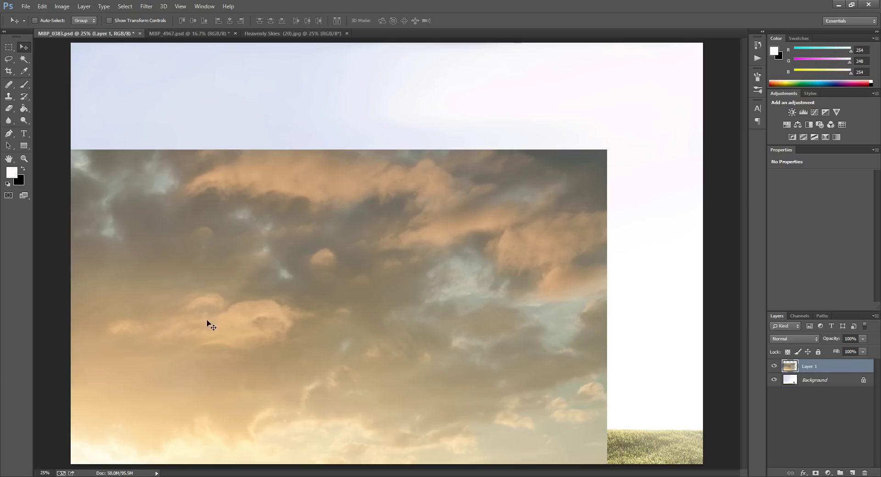
pyautogui.moveTo(265, 316); pyautogui.dragTo(252, 234)
pyautogui.press('Delete')
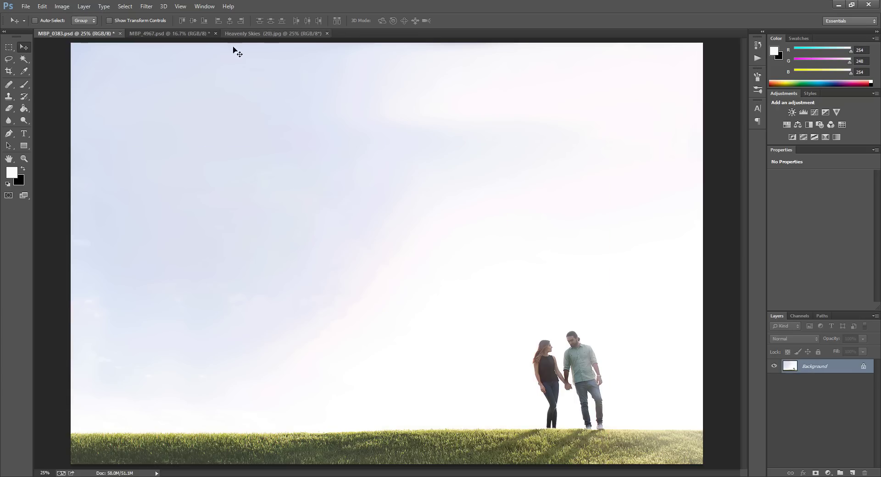
pyautogui.click(261, 33)
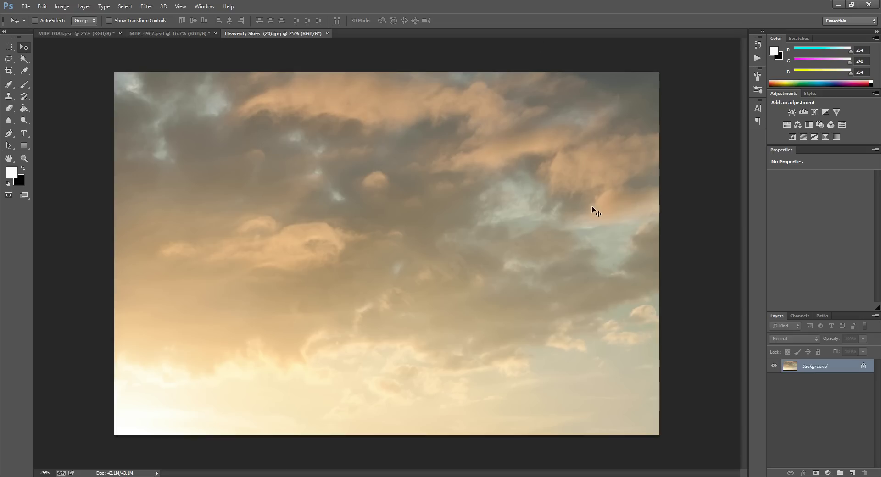
pyautogui.click(89, 33)
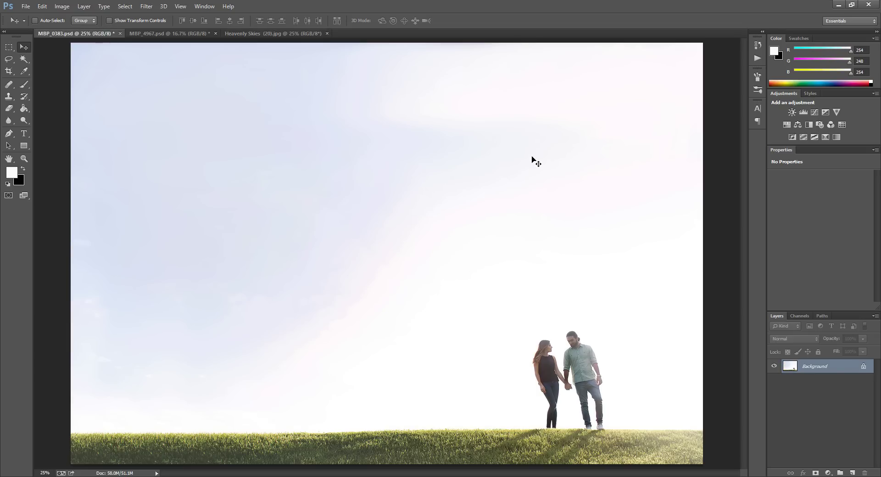
# Step: Place the Heavenly Skies (20) image into the MBP_0383.psd photo of the couple
pyautogui.click(25, 6)
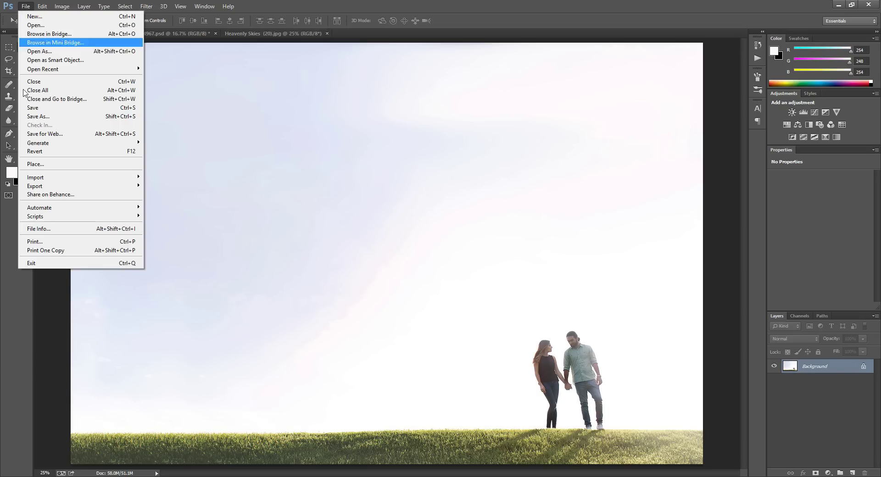
pyautogui.click(42, 164)
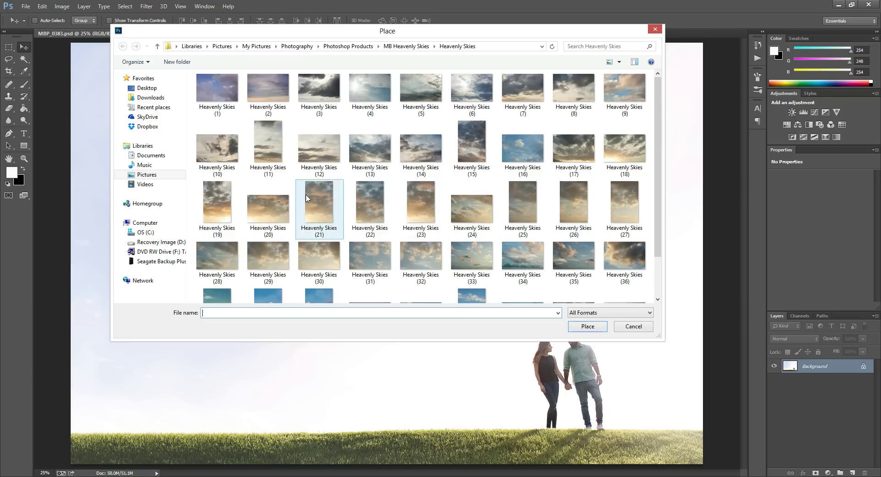
pyautogui.click(277, 214)
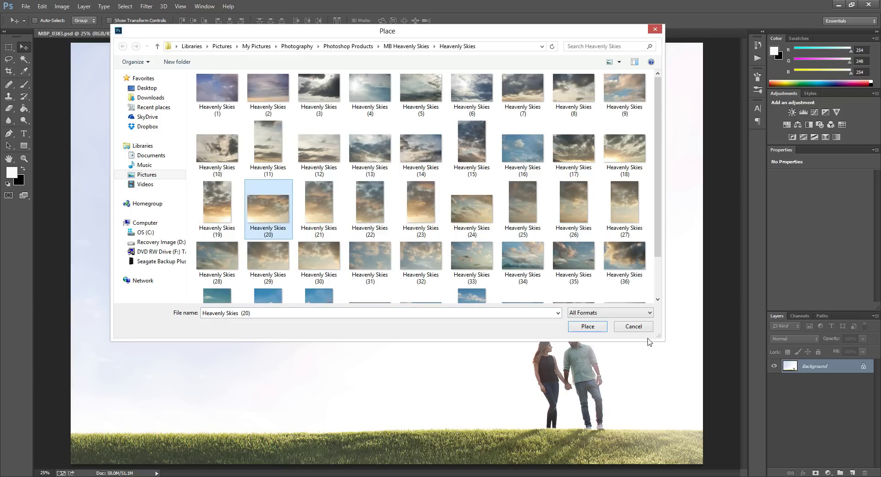
pyautogui.click(588, 326)
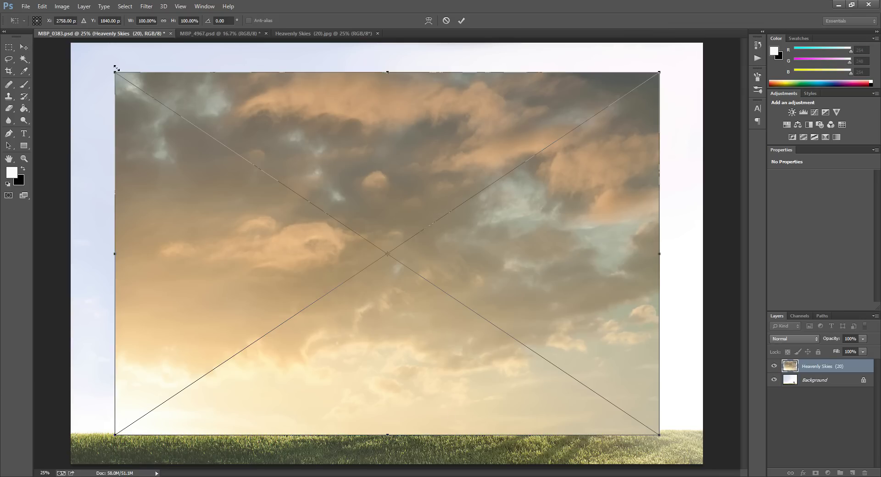
# Step: Stretch the placed sky to the photo's full width, from its top edge down past the horizon, at about 116% width and 110% height
pyautogui.moveTo(114, 70); pyautogui.dragTo(70, 43)
pyautogui.moveTo(660, 433); pyautogui.dragTo(704, 443)
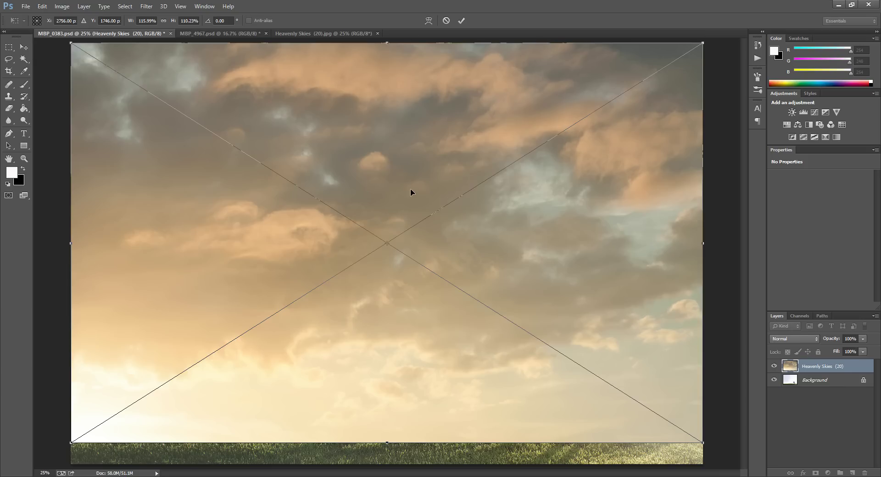
pyautogui.click(461, 20)
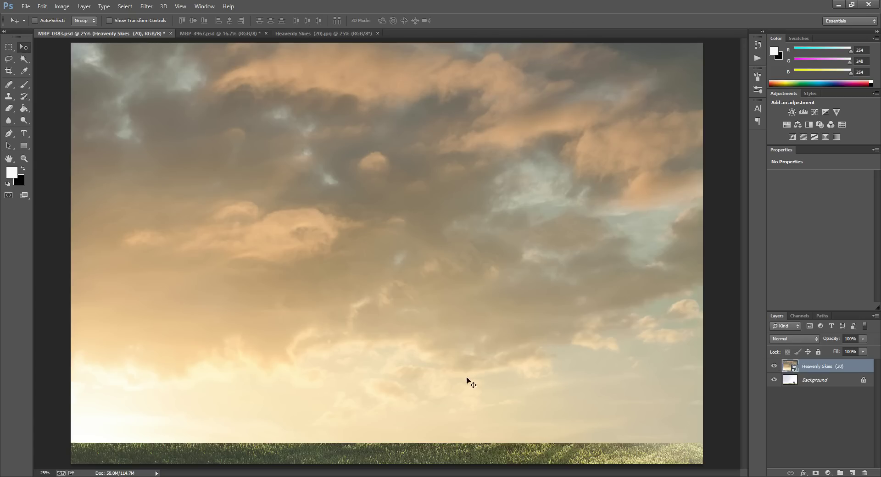
# Step: Check the light direction in the photo beneath the sky and flip the Heavenly Skies (20) layer horizontally to match
pyautogui.click(775, 366)
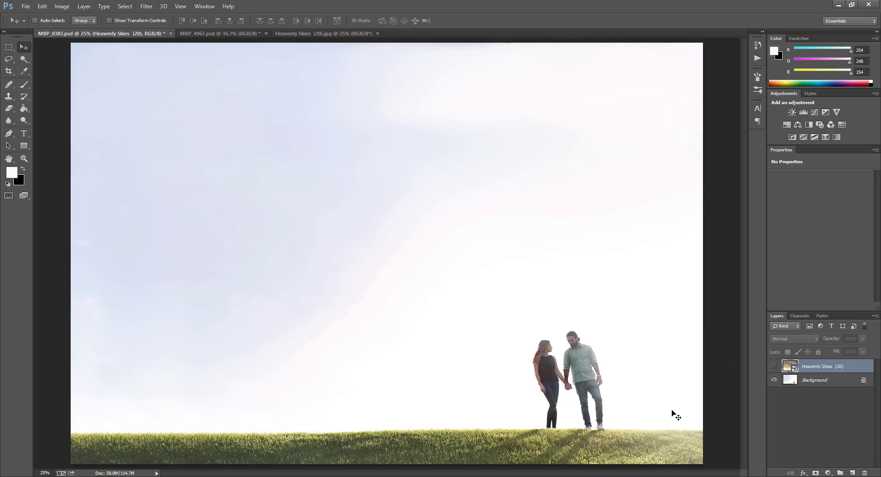
pyautogui.click(776, 366)
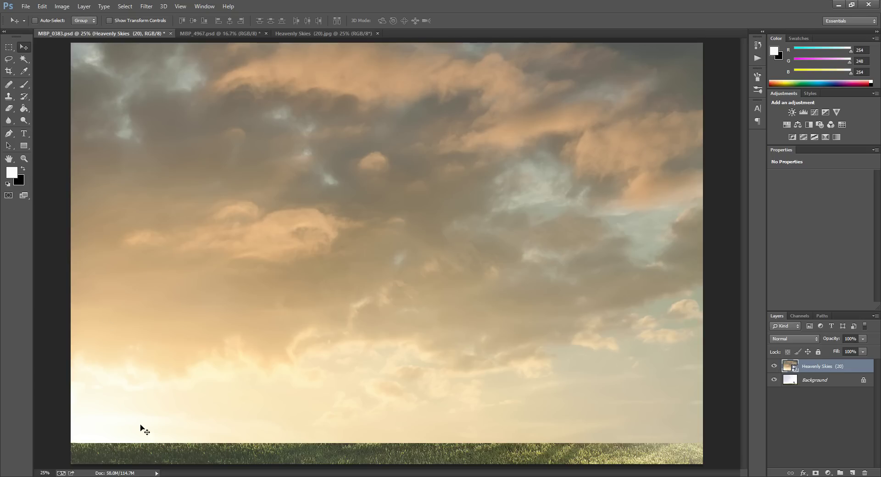
pyautogui.click(42, 6)
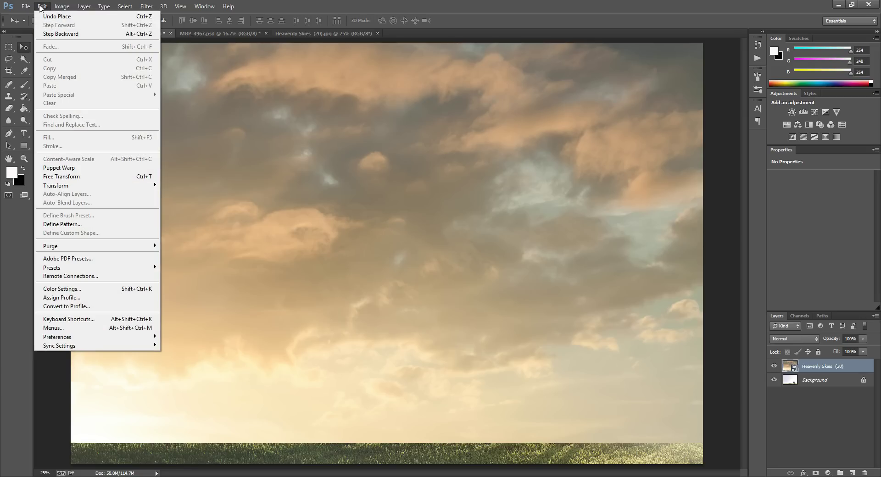
pyautogui.moveTo(62, 186)
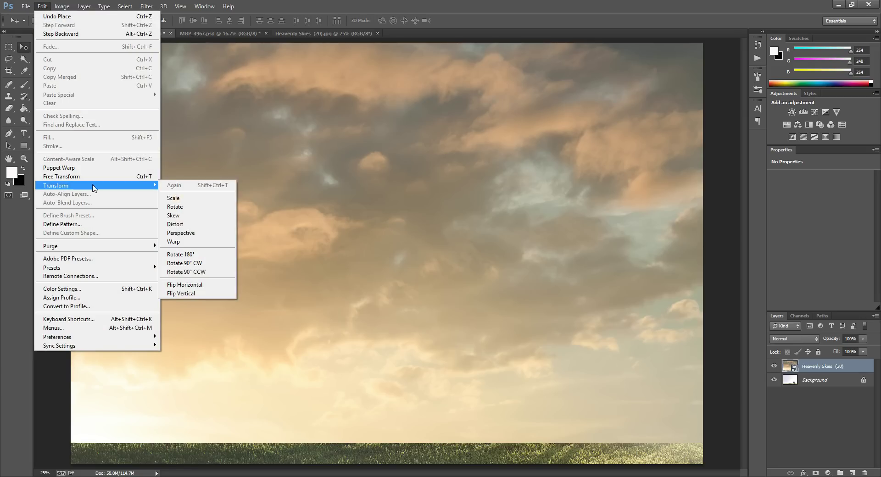
pyautogui.click(193, 288)
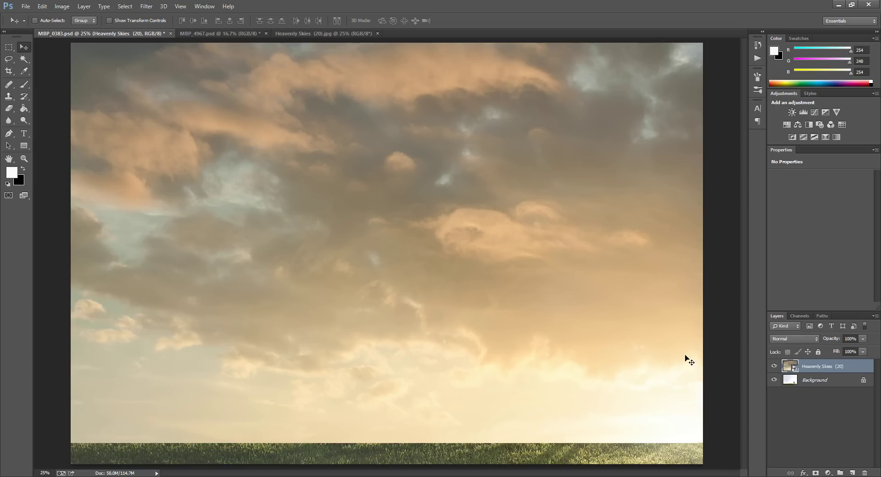
# Step: Set the sky layer's blend mode to Multiply and compare the photo with and without it
pyautogui.click(787, 339)
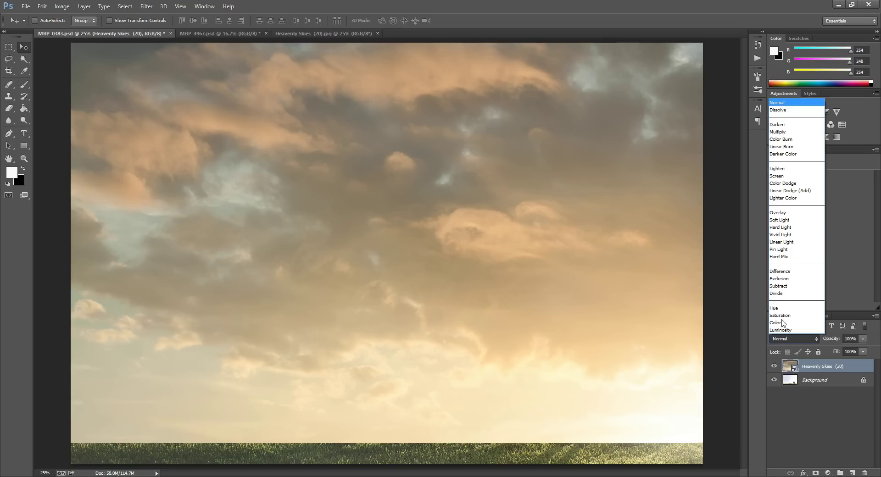
pyautogui.click(780, 132)
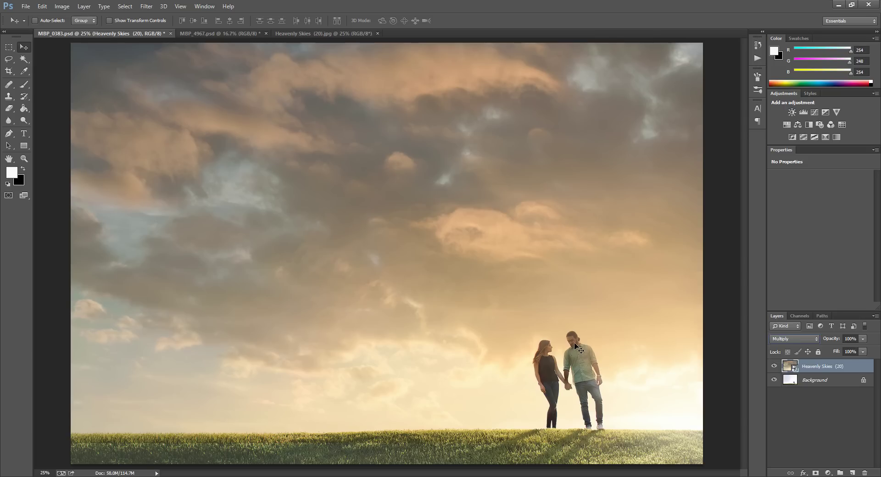
pyautogui.click(775, 367)
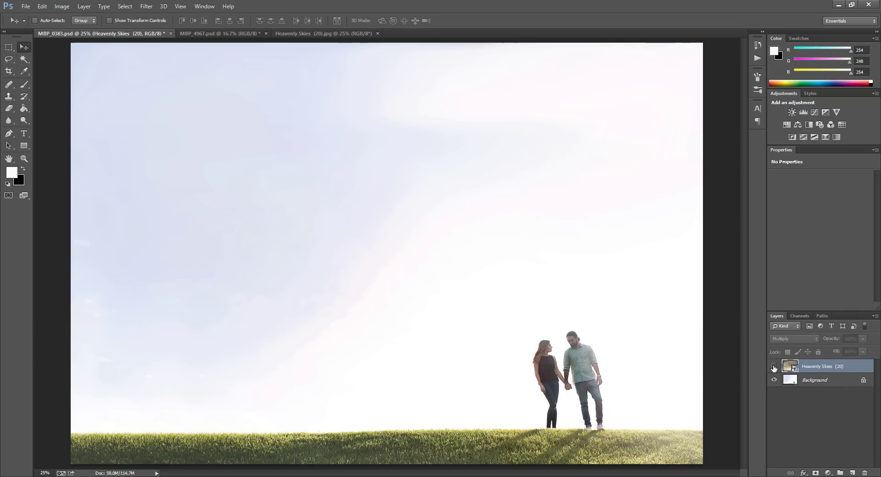
pyautogui.click(774, 367)
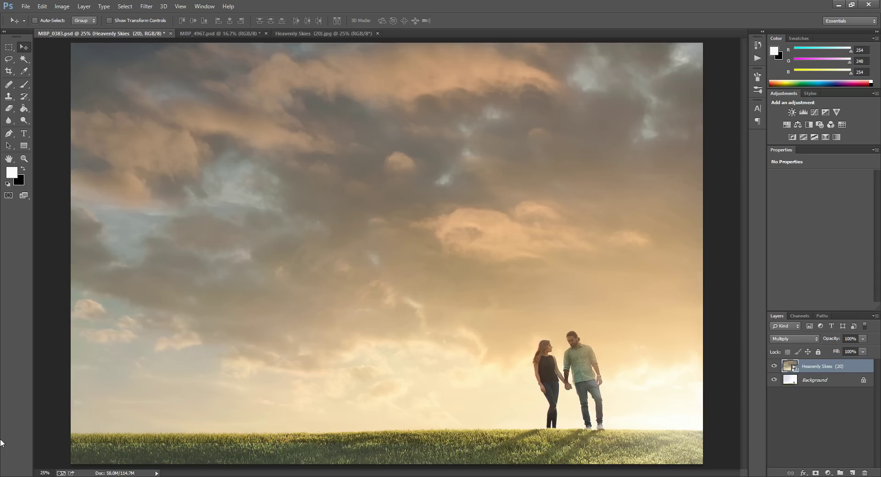
# Step: Choose the Brush tool and add a white layer mask to the Heavenly Skies (20) layer
pyautogui.click(24, 85)
pyautogui.click(23, 170)
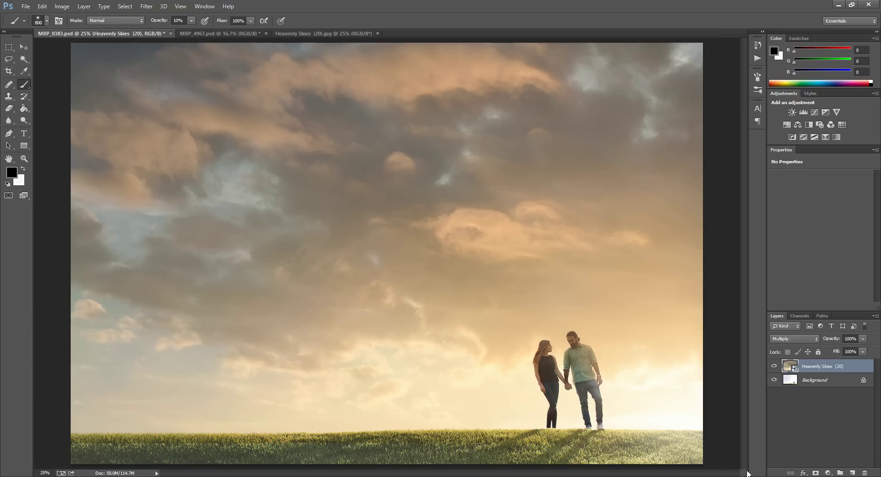
pyautogui.click(816, 473)
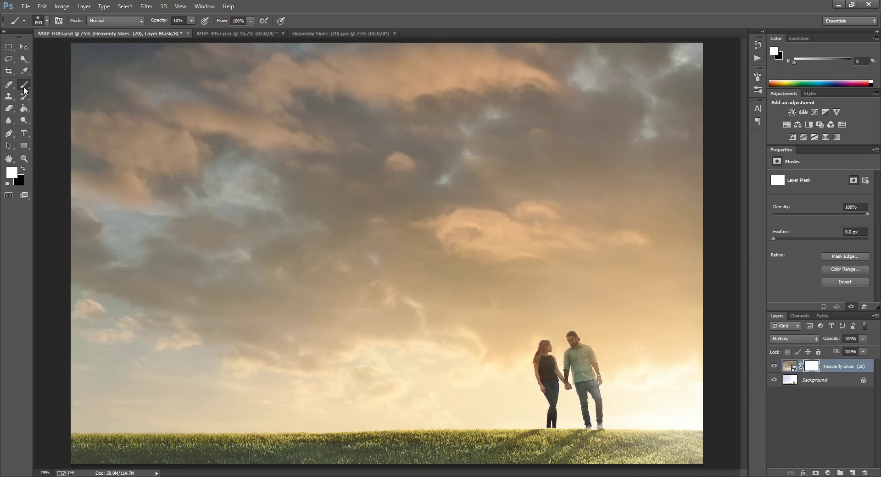
# Step: Make black the foreground colour, reduce the brush to 175 px and check its hardness setting
pyautogui.press('[')
pyautogui.press('[')
pyautogui.press('[')
pyautogui.press('[')
pyautogui.click(22, 169)
pyautogui.press('[')
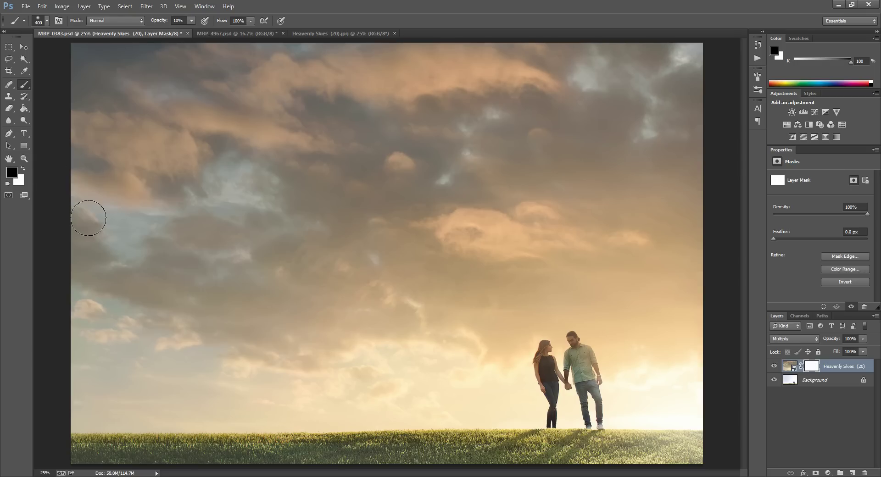
pyautogui.press('[')
pyautogui.press('[')
pyautogui.press('[')
pyautogui.click(47, 20)
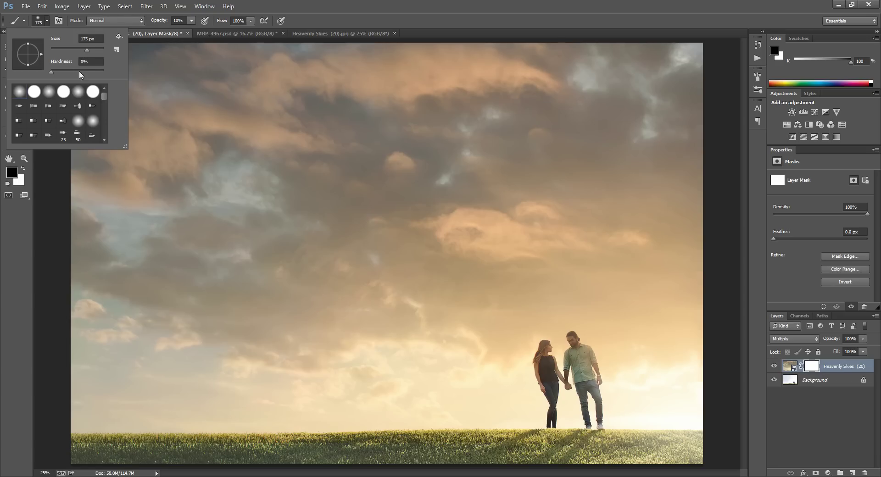
pyautogui.click(11, 353)
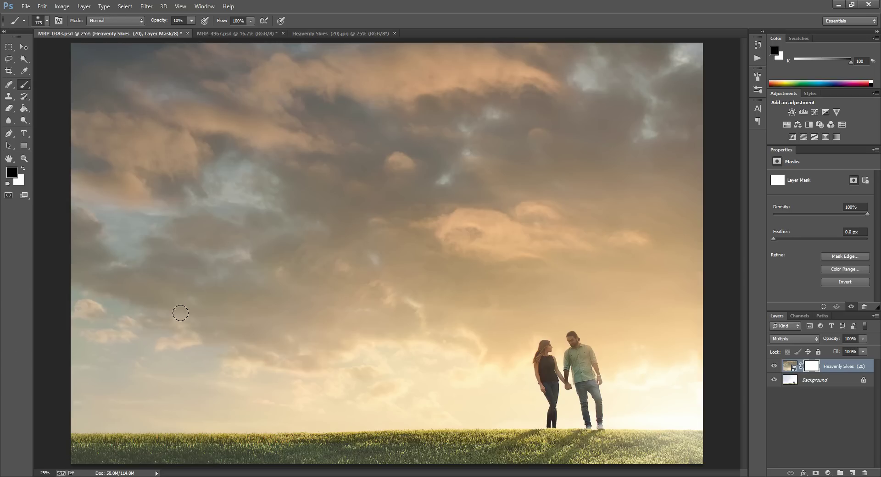
# Step: Set the brush opacity to 40% and paint black on the mask across the grass to remove the sky's tint there
pyautogui.press('4')
pyautogui.moveTo(117, 446)
pyautogui.mouseDown()
pyautogui.moveTo(61, 442)
pyautogui.moveTo(150, 455)
pyautogui.moveTo(134, 452)
pyautogui.moveTo(634, 446)
pyautogui.mouseUp()
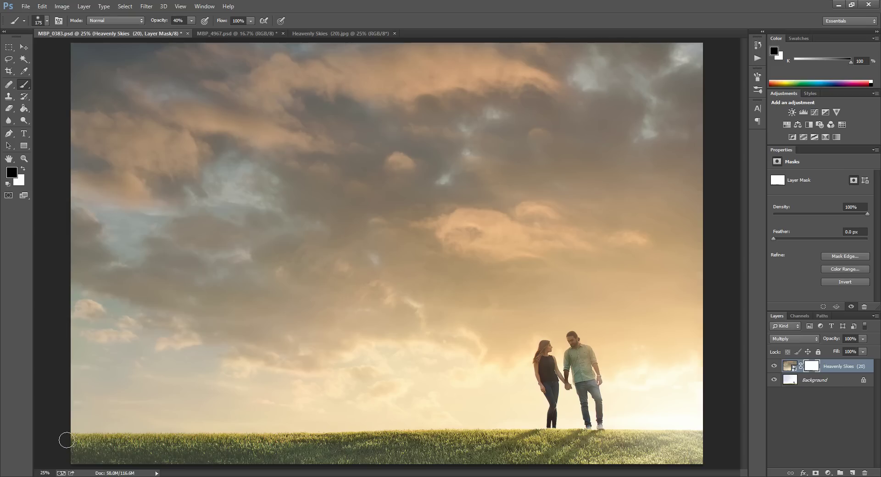
pyautogui.moveTo(67, 436); pyautogui.dragTo(138, 428)
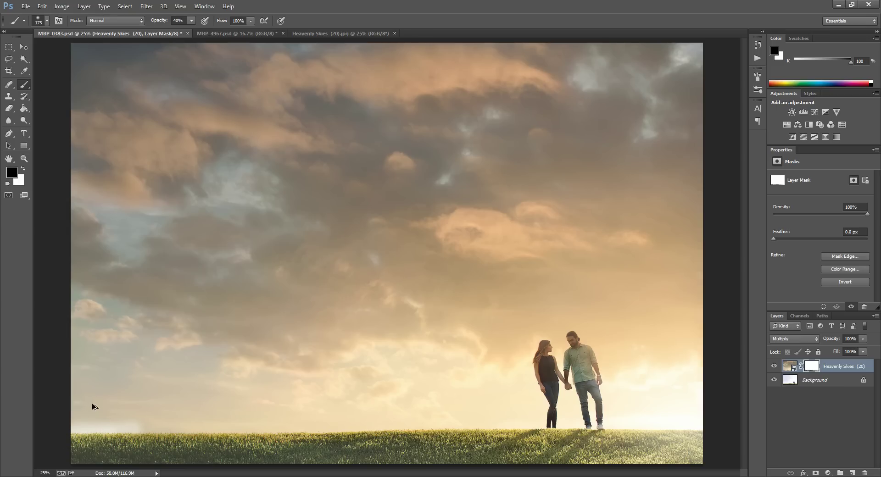
pyautogui.hotkey('ctrl', 'z')
pyautogui.hotkey('ctrl', 'z')
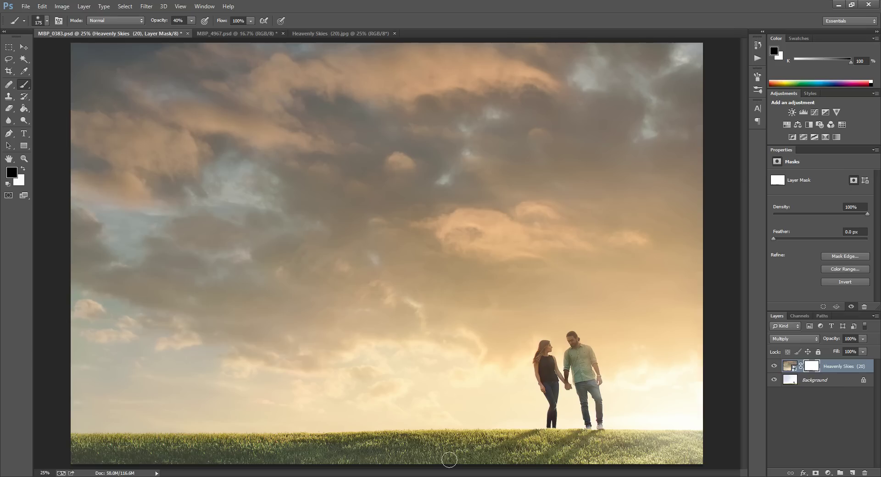
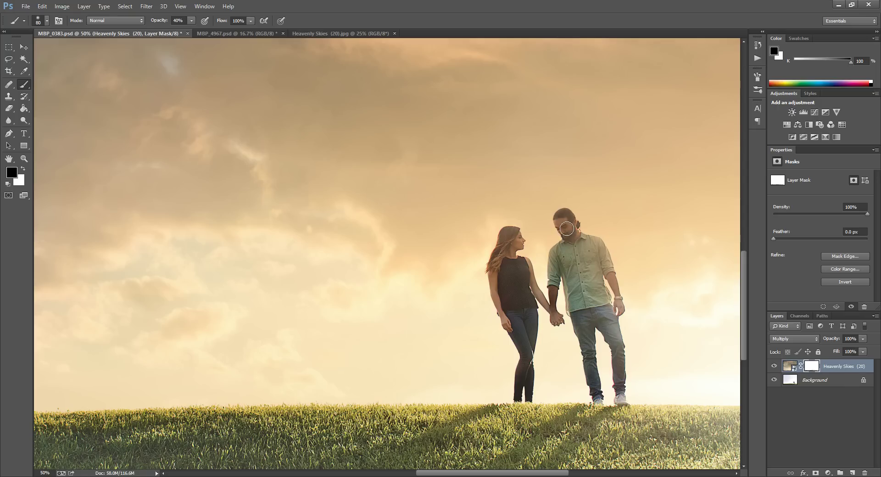
# Step: Mask the sky's tint off the man's face and shirt, reduce the brush to 45 px and swap the foreground colour to white
pyautogui.moveTo(569, 232)
pyautogui.mouseDown()
pyautogui.moveTo(583, 292)
pyautogui.moveTo(574, 257)
pyautogui.moveTo(563, 256)
pyautogui.moveTo(559, 269)
pyautogui.moveTo(568, 253)
pyautogui.moveTo(591, 283)
pyautogui.moveTo(586, 254)
pyautogui.moveTo(596, 293)
pyautogui.mouseUp()
pyautogui.press('[')
pyautogui.press('[')
pyautogui.press('[')
pyautogui.press('[')
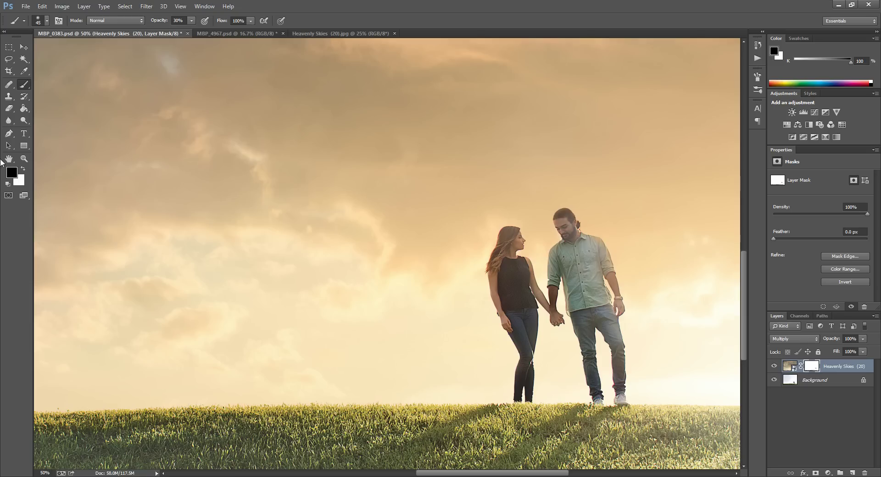
pyautogui.click(23, 170)
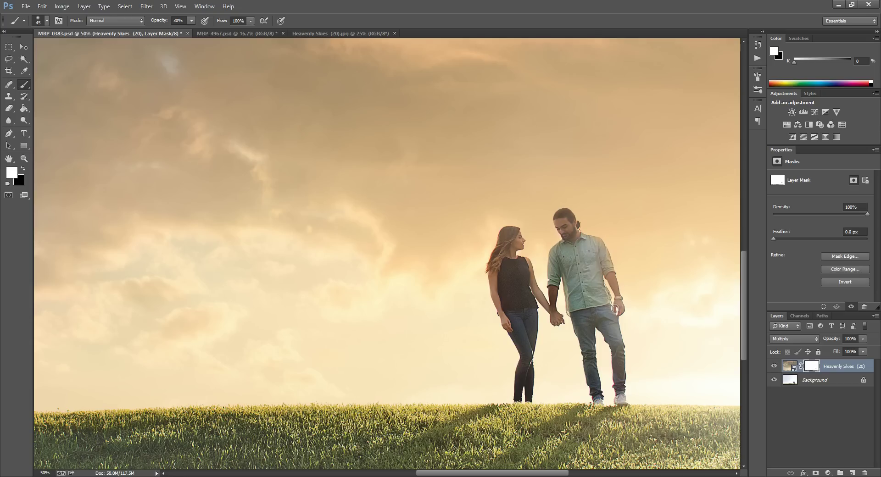
# Step: Compare the couple with and without the sky layer, and review the whole composite at 25% zoom
pyautogui.click(775, 367)
pyautogui.click(774, 366)
pyautogui.click(775, 367)
pyautogui.click(774, 366)
pyautogui.click(774, 366)
pyautogui.click(774, 366)
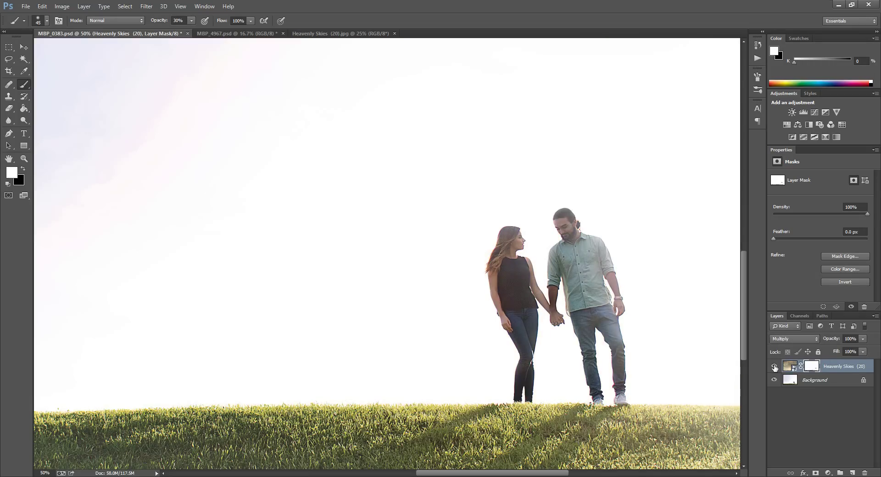
pyautogui.click(775, 366)
pyautogui.click(774, 366)
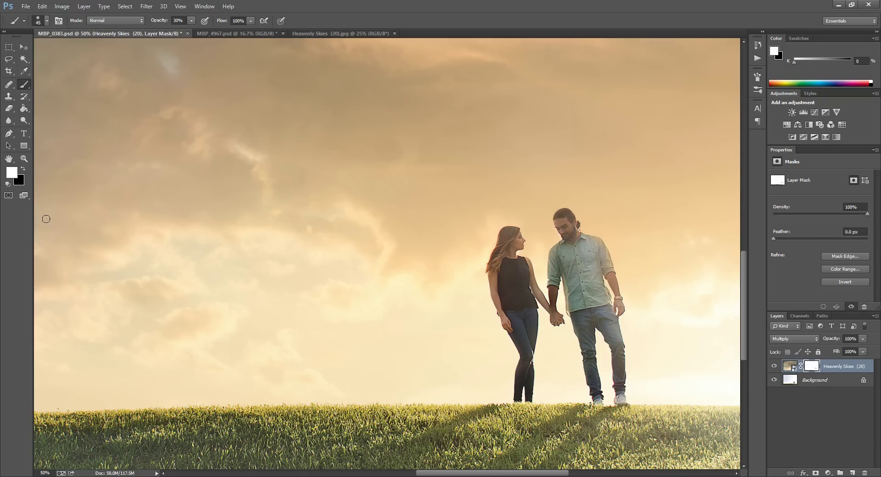
pyautogui.click(23, 159)
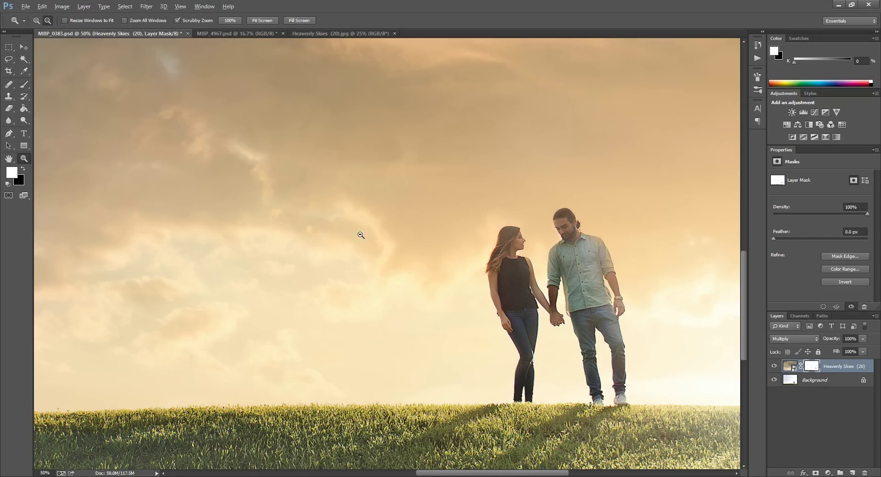
pyautogui.keyDown('alt'); pyautogui.click(339, 223); pyautogui.keyUp('alt')
pyautogui.keyDown('alt'); pyautogui.click(339, 223); pyautogui.keyUp('alt')
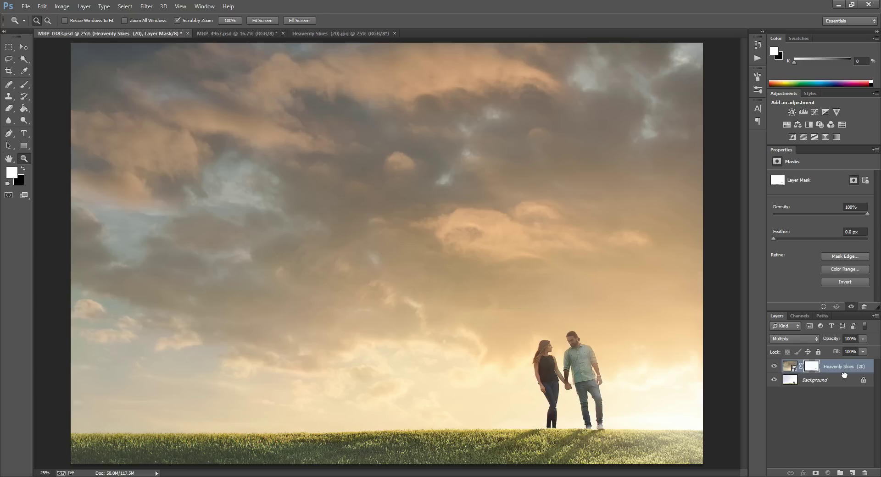
# Step: Duplicate the Heavenly Skies (20) layer and replace the copy's mask with a new layer mask inverted to black
pyautogui.moveTo(842, 368); pyautogui.dragTo(853, 473)
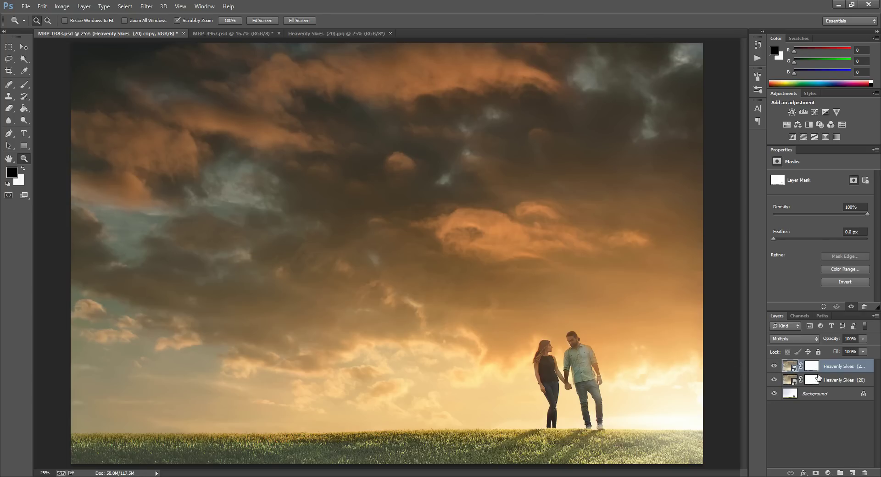
pyautogui.rightClick(814, 371)
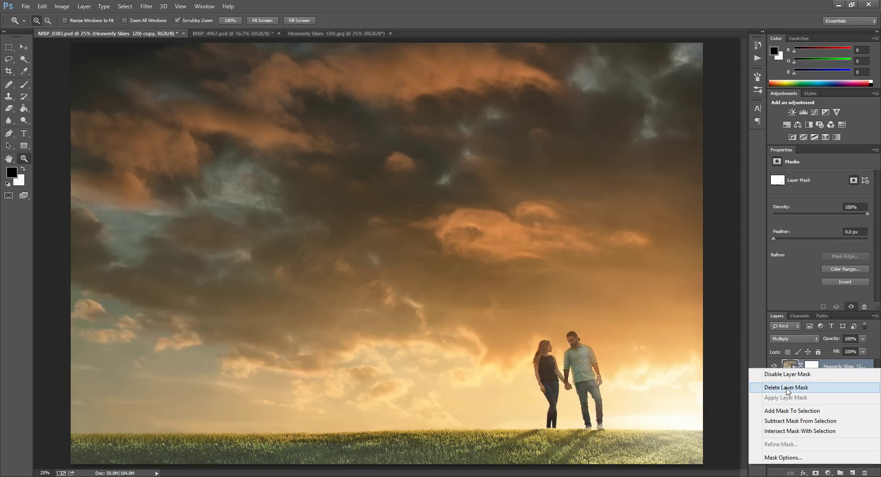
pyautogui.click(787, 388)
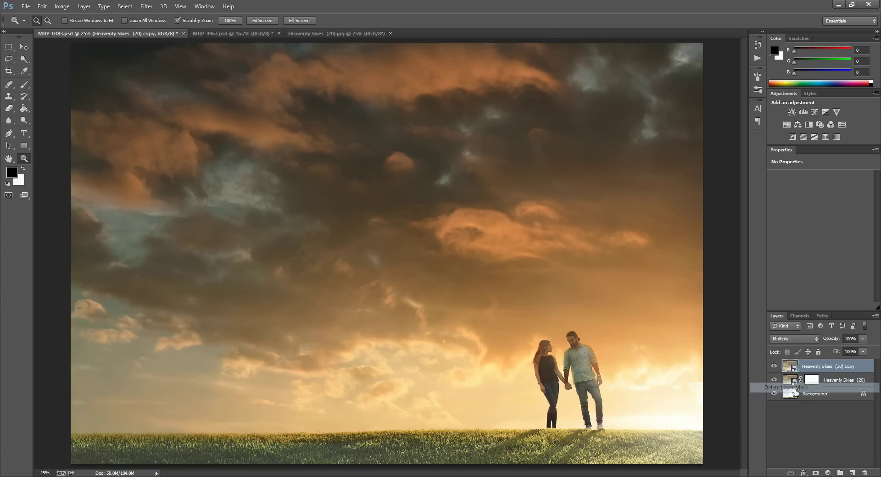
pyautogui.click(816, 473)
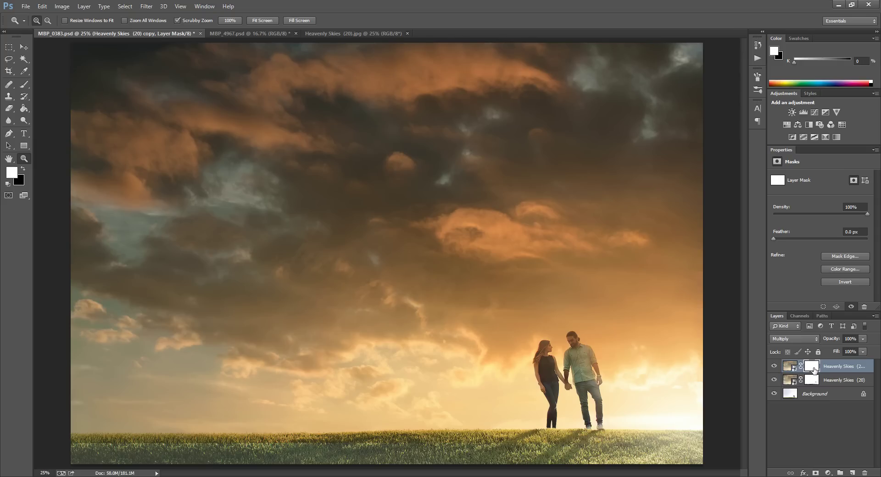
pyautogui.hotkey('ctrl', 'i')
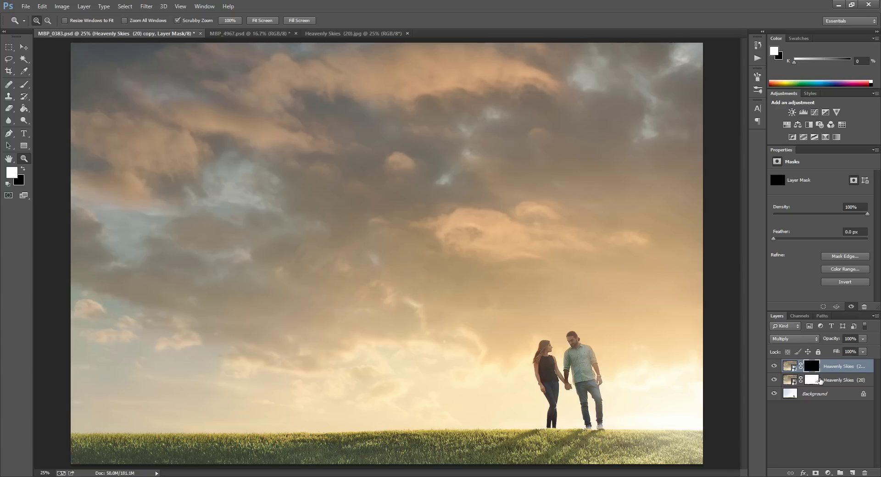
# Step: With a white 1400 px brush at 30% opacity, paint on the copy's mask over the upper and left parts of the sky
pyautogui.click(24, 85)
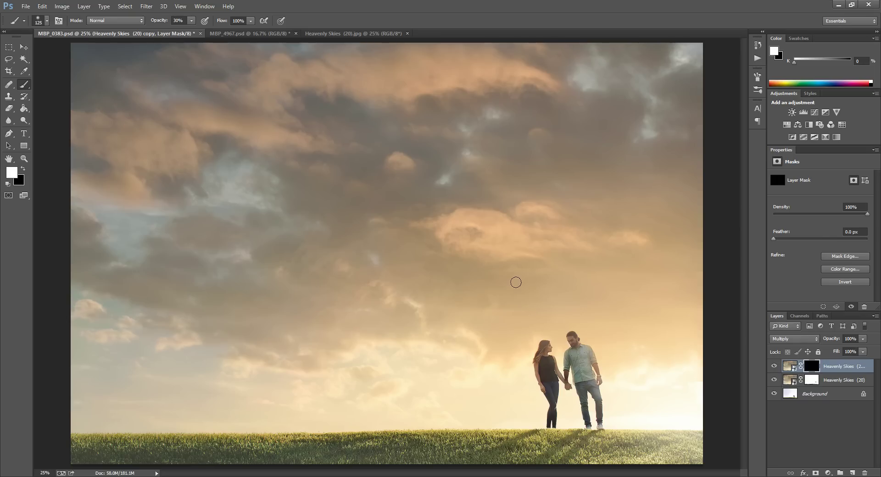
pyautogui.press(']')
pyautogui.press(']')
pyautogui.press(']')
pyautogui.press(']')
pyautogui.press(']')
pyautogui.press(']')
pyautogui.press(']')
pyautogui.press(']')
pyautogui.press(']')
pyautogui.press(']')
pyautogui.press(']')
pyautogui.press(']')
pyautogui.press(']')
pyautogui.press(']')
pyautogui.press(']')
pyautogui.press(']')
pyautogui.press(']')
pyautogui.moveTo(157, 147); pyautogui.dragTo(108, 139)
pyautogui.moveTo(109, 275)
pyautogui.mouseDown()
pyautogui.moveTo(145, 286)
pyautogui.moveTo(206, 148)
pyautogui.moveTo(384, 59)
pyautogui.moveTo(634, 96)
pyautogui.moveTo(601, 177)
pyautogui.moveTo(462, 222)
pyautogui.moveTo(276, 242)
pyautogui.mouseUp()
pyautogui.moveTo(74, 51); pyautogui.dragTo(85, 64)
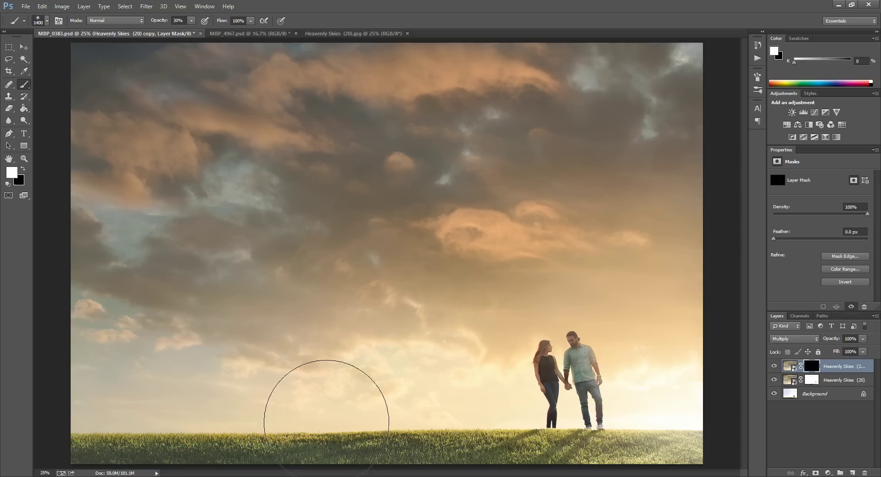
# Step: Set the sky copy's blend mode to Overlay and compare the image with and without that layer
pyautogui.click(791, 342)
pyautogui.click(781, 214)
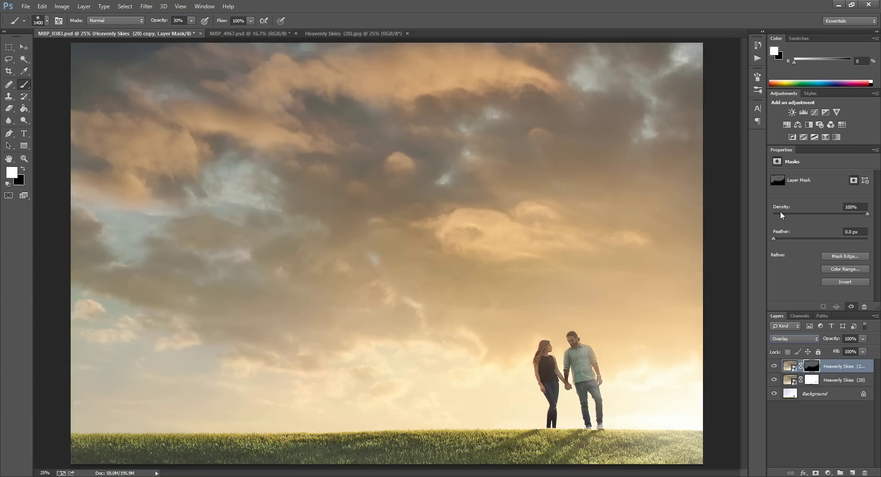
pyautogui.click(774, 366)
pyautogui.click(774, 366)
pyautogui.click(775, 367)
pyautogui.click(774, 367)
pyautogui.click(576, 157)
pyautogui.click(775, 367)
pyautogui.click(774, 367)
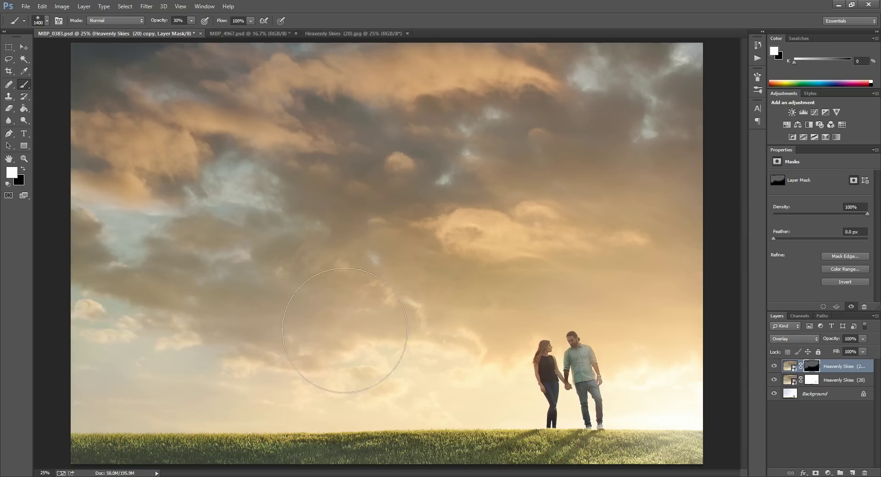
# Step: Paint more white on the Overlay copy's mask across the sky above and around the couple, enlarging the brush to 1600 px
pyautogui.moveTo(578, 216)
pyautogui.mouseDown()
pyautogui.moveTo(613, 200)
pyautogui.moveTo(649, 199)
pyautogui.moveTo(616, 105)
pyautogui.moveTo(645, 97)
pyautogui.moveTo(627, 83)
pyautogui.moveTo(669, 151)
pyautogui.moveTo(637, 305)
pyautogui.moveTo(679, 304)
pyautogui.moveTo(649, 315)
pyautogui.moveTo(619, 301)
pyautogui.mouseUp()
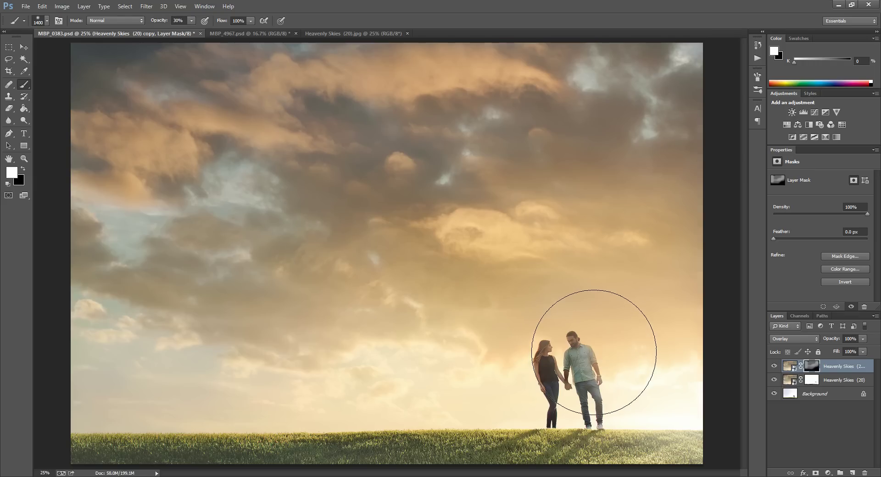
pyautogui.press(']')
pyautogui.press(']')
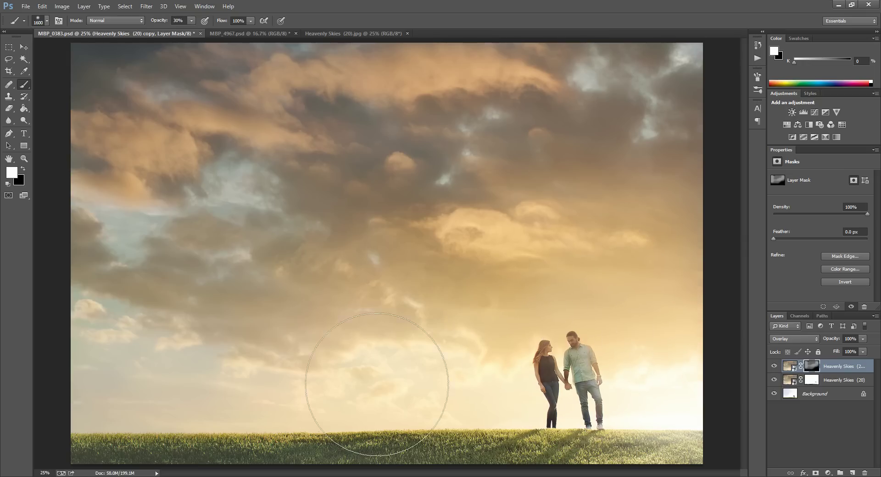
pyautogui.moveTo(633, 285)
pyautogui.mouseDown()
pyautogui.moveTo(596, 364)
pyautogui.moveTo(591, 325)
pyautogui.mouseUp()
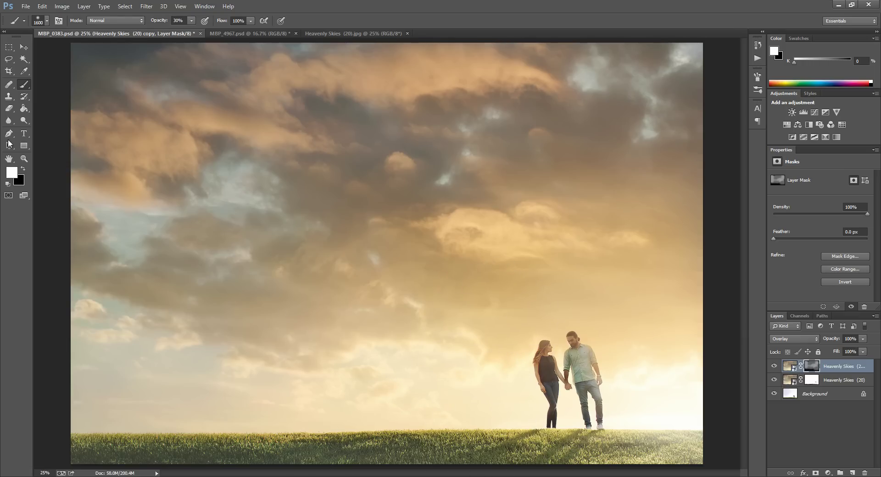
# Step: Make black the foreground colour and reduce the brush to 70 px over the couple
pyautogui.click(23, 169)
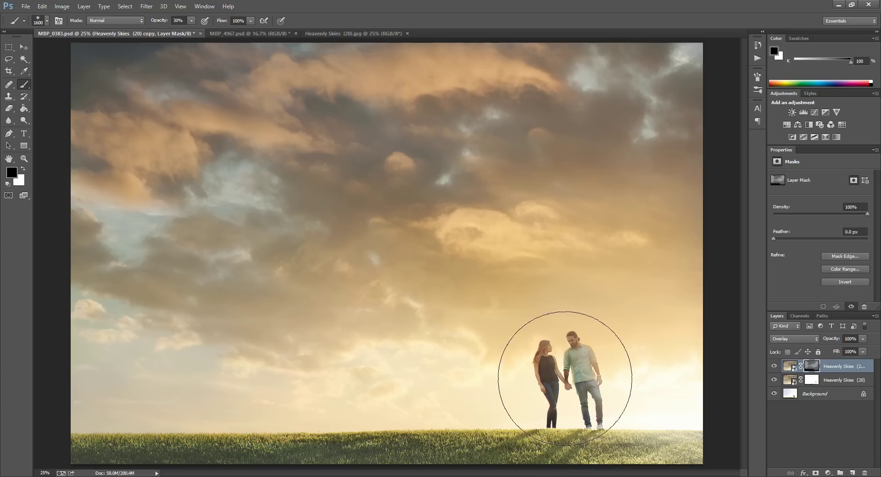
pyautogui.press('[')
pyautogui.press('[')
pyautogui.press('[')
pyautogui.press('[')
pyautogui.press('[')
pyautogui.press('[')
pyautogui.press('[')
pyautogui.press('[')
pyautogui.press('[')
pyautogui.press('[')
pyautogui.press('[')
pyautogui.press('[')
pyautogui.press('[')
pyautogui.press('[')
pyautogui.press('[')
pyautogui.press('[')
pyautogui.press('[')
pyautogui.press('[')
pyautogui.press('[')
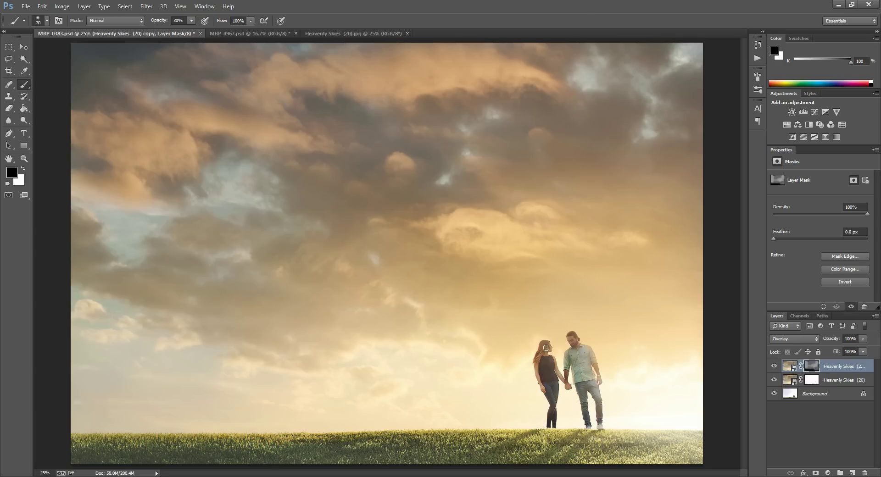
# Step: Compare the composite with the Background alone, target the lower Heavenly Skies (20) layer's mask and check the image without that layer
pyautogui.keyDown('alt'); pyautogui.click(775, 394); pyautogui.keyUp('alt')
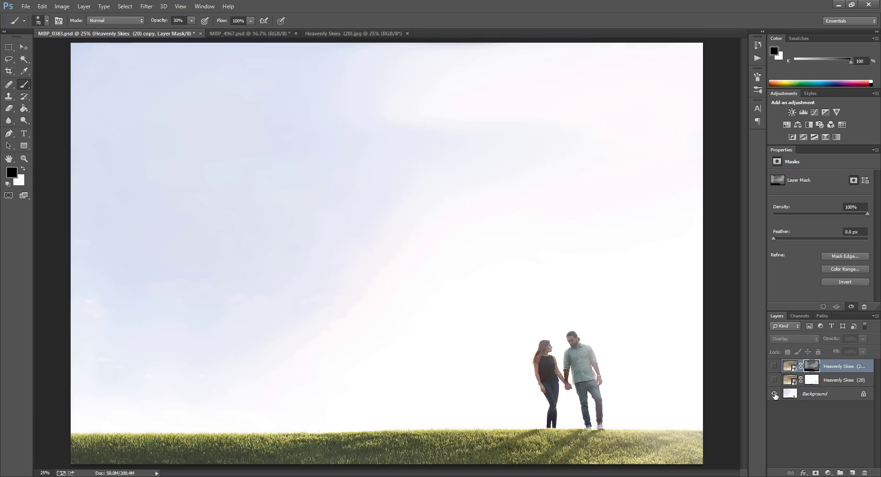
pyautogui.keyDown('alt'); pyautogui.click(775, 394); pyautogui.keyUp('alt')
pyautogui.keyDown('alt'); pyautogui.click(775, 393); pyautogui.keyUp('alt')
pyautogui.keyDown('alt'); pyautogui.click(774, 394); pyautogui.keyUp('alt')
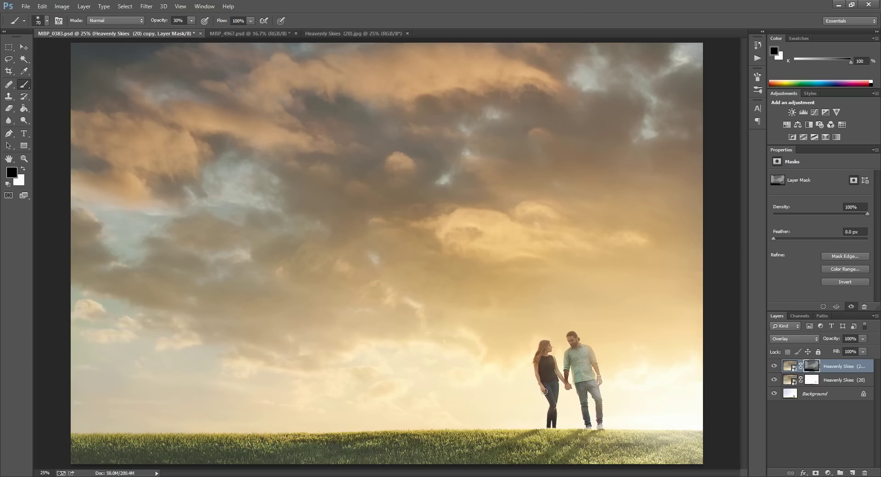
pyautogui.click(811, 381)
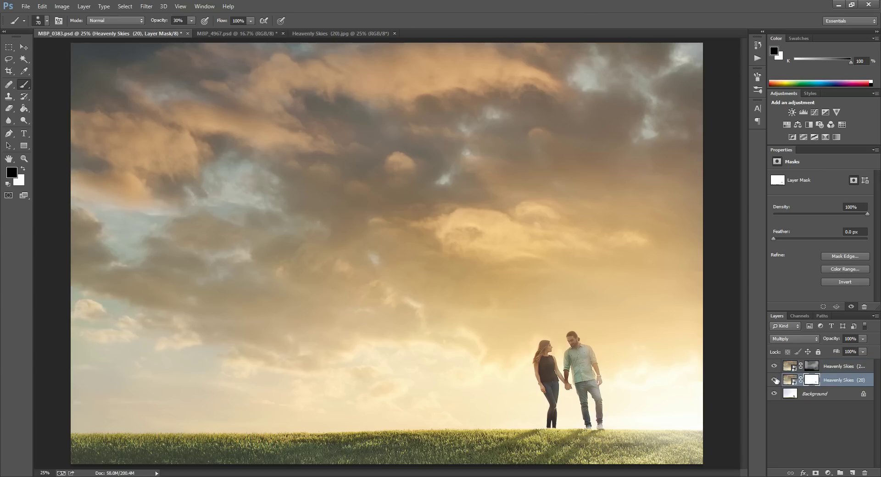
pyautogui.click(774, 381)
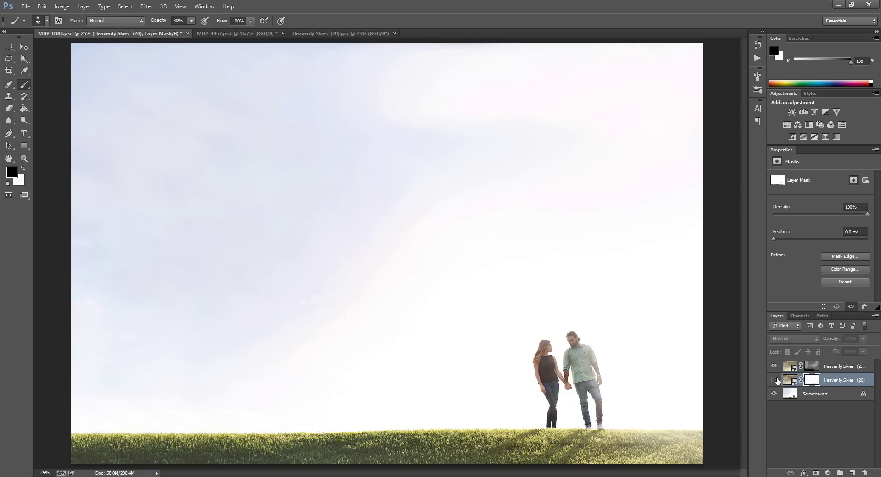
pyautogui.click(775, 380)
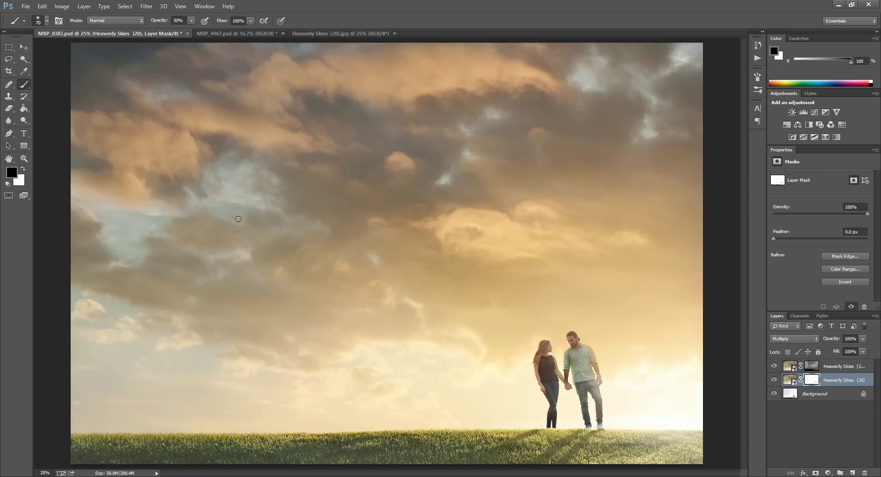
# Step: With a black 2100 px brush at 20% opacity, paint on the lower sky layer's mask across the horizon and around the couple
pyautogui.press(']')
pyautogui.press(']')
pyautogui.press(']')
pyautogui.press(']')
pyautogui.press(']')
pyautogui.press(']')
pyautogui.press(']')
pyautogui.press(']')
pyautogui.press(']')
pyautogui.press(']')
pyautogui.press(']')
pyautogui.press('2')
pyautogui.press(']')
pyautogui.press(']')
pyautogui.press(']')
pyautogui.press(']')
pyautogui.press(']')
pyautogui.press(']')
pyautogui.press(']')
pyautogui.press(']')
pyautogui.press(']')
pyautogui.press(']')
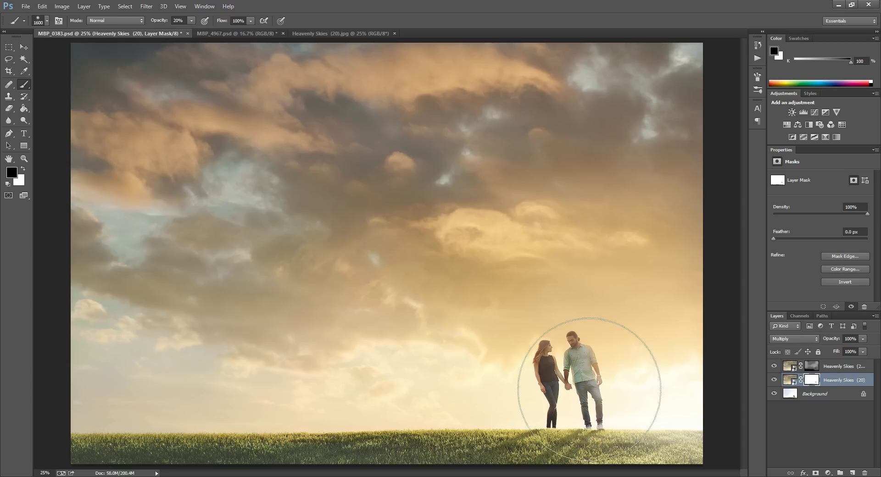
pyautogui.press(']')
pyautogui.press(']')
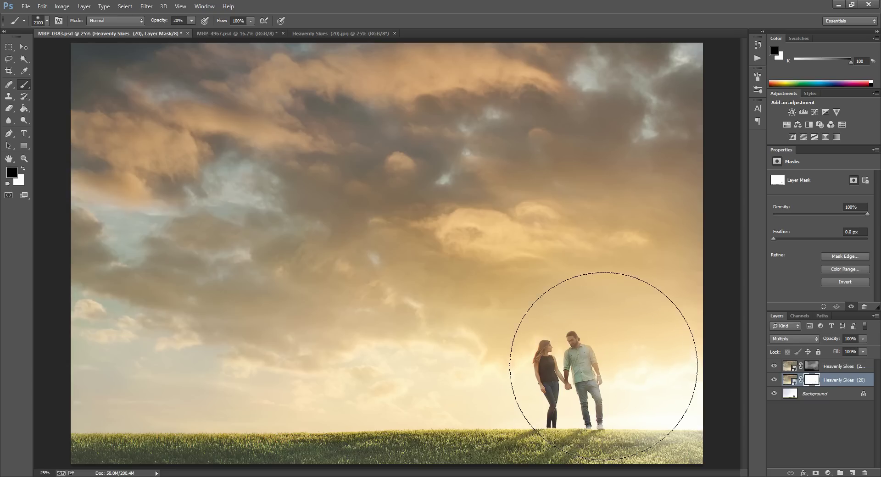
pyautogui.moveTo(316, 377)
pyautogui.mouseDown()
pyautogui.moveTo(43, 368)
pyautogui.moveTo(154, 389)
pyautogui.moveTo(256, 374)
pyautogui.mouseUp()
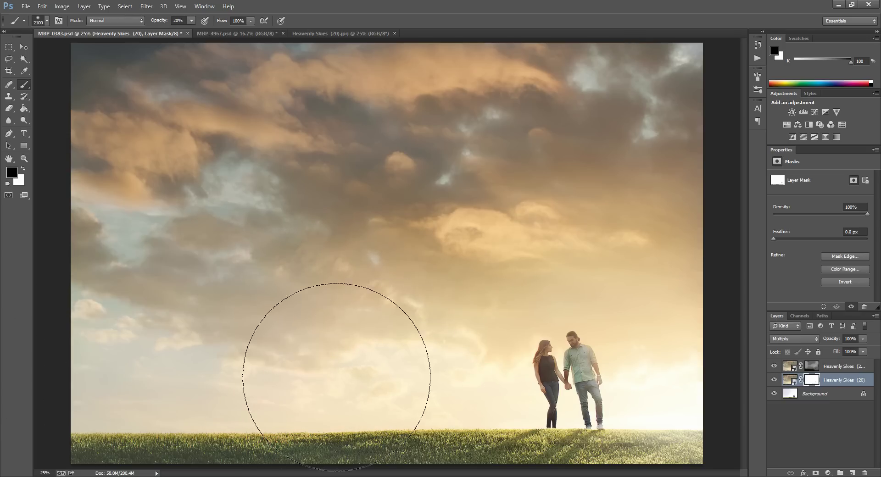
pyautogui.moveTo(575, 265); pyautogui.dragTo(664, 389)
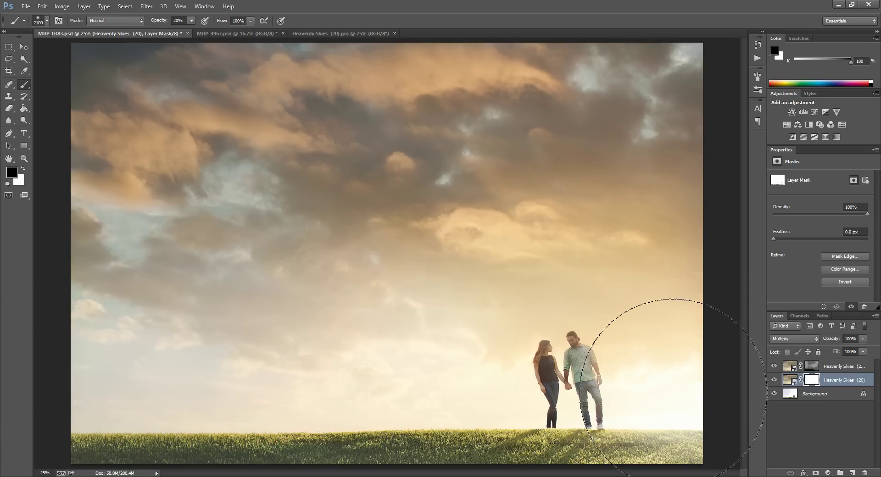
# Step: Compare the image with and without the Overlay copy, and paint more black on the lower mask over the left-middle sky
pyautogui.click(775, 367)
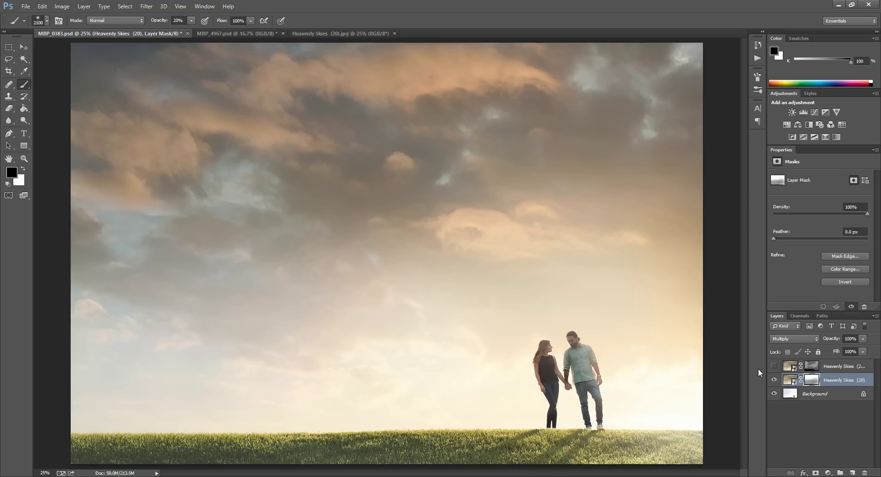
pyautogui.click(775, 367)
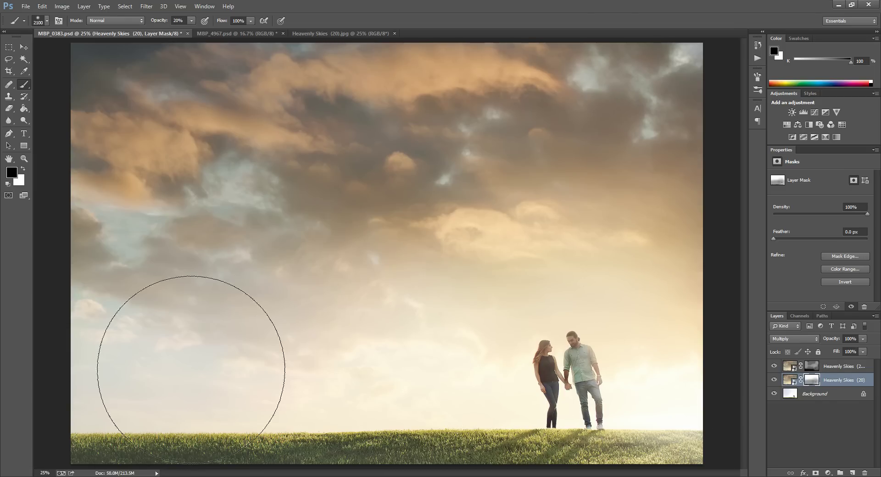
pyautogui.moveTo(265, 222)
pyautogui.mouseDown()
pyautogui.moveTo(276, 228)
pyautogui.moveTo(175, 267)
pyautogui.mouseUp()
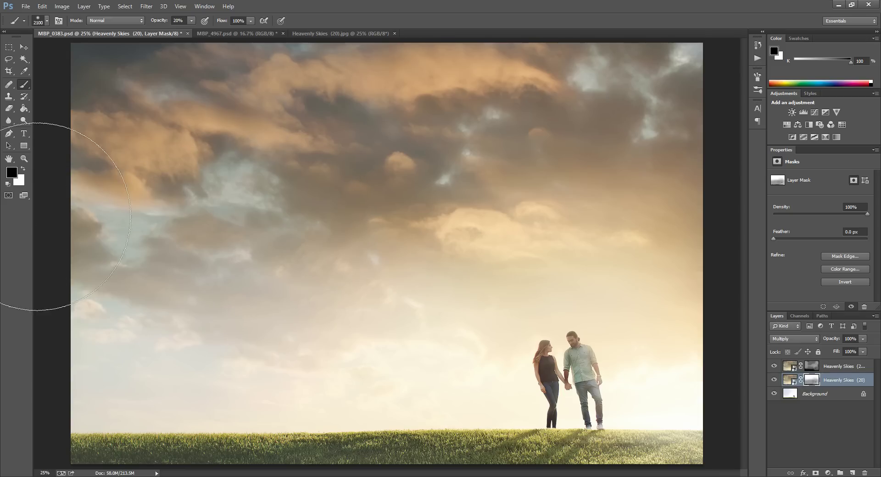
# Step: Switch the foreground colour to white and paint the clouds back in on the lower sky mask across the middle sky and horizon
pyautogui.click(22, 171)
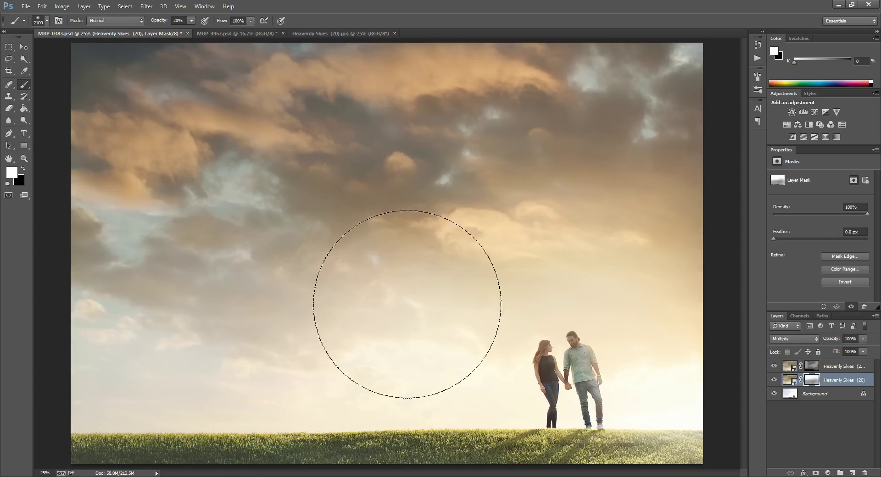
pyautogui.moveTo(464, 321); pyautogui.dragTo(421, 305)
pyautogui.moveTo(240, 289)
pyautogui.mouseDown()
pyautogui.moveTo(138, 291)
pyautogui.moveTo(612, 305)
pyautogui.moveTo(393, 340)
pyautogui.moveTo(607, 403)
pyautogui.mouseUp()
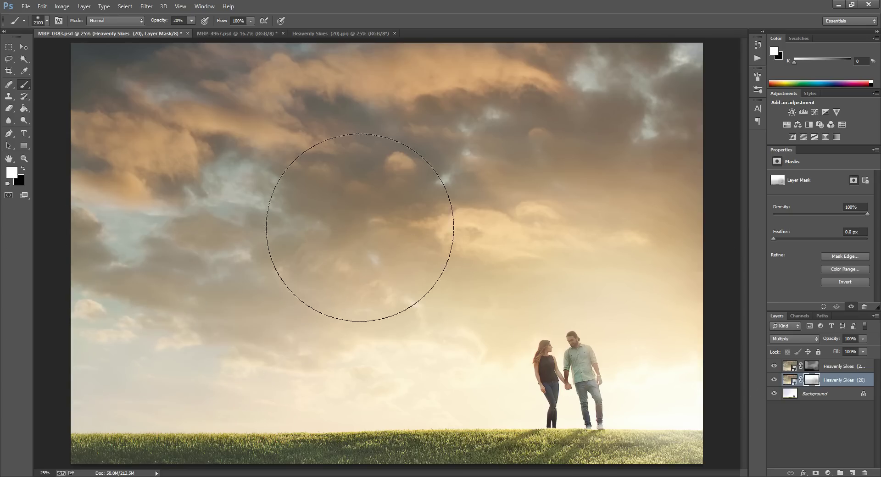
# Step: Reduce the brush to 125 px, compare the composite with the Background alone and make black the foreground colour
pyautogui.press('[')
pyautogui.press('[')
pyautogui.press('[')
pyautogui.press('[')
pyautogui.press('[')
pyautogui.press('[')
pyautogui.press('[')
pyautogui.press('[')
pyautogui.press('[')
pyautogui.press('[')
pyautogui.press('[')
pyautogui.press('[')
pyautogui.press('[')
pyautogui.press('[')
pyautogui.press('[')
pyautogui.press('[')
pyautogui.press('[')
pyautogui.press('[')
pyautogui.press('[')
pyautogui.press('[')
pyautogui.press('[')
pyautogui.press('[')
pyautogui.press('[')
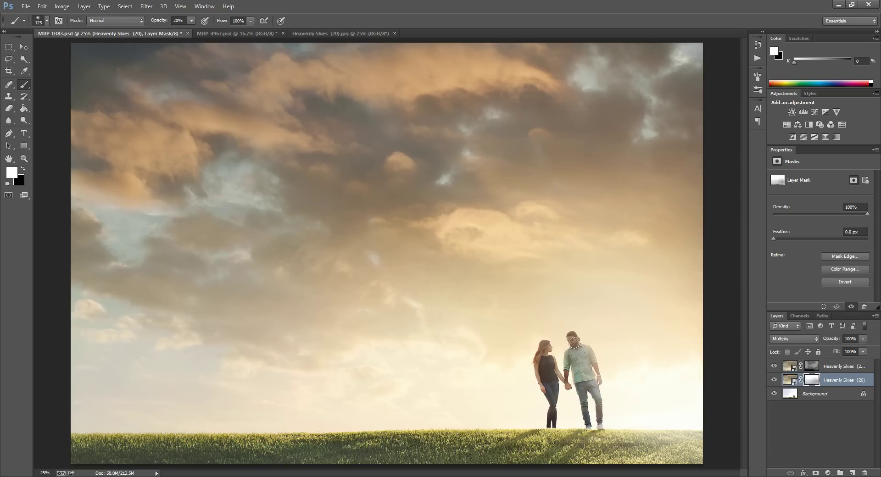
pyautogui.keyDown('alt'); pyautogui.click(774, 394); pyautogui.keyUp('alt')
pyautogui.keyDown('alt'); pyautogui.click(774, 395); pyautogui.keyUp('alt')
pyautogui.click(23, 169)
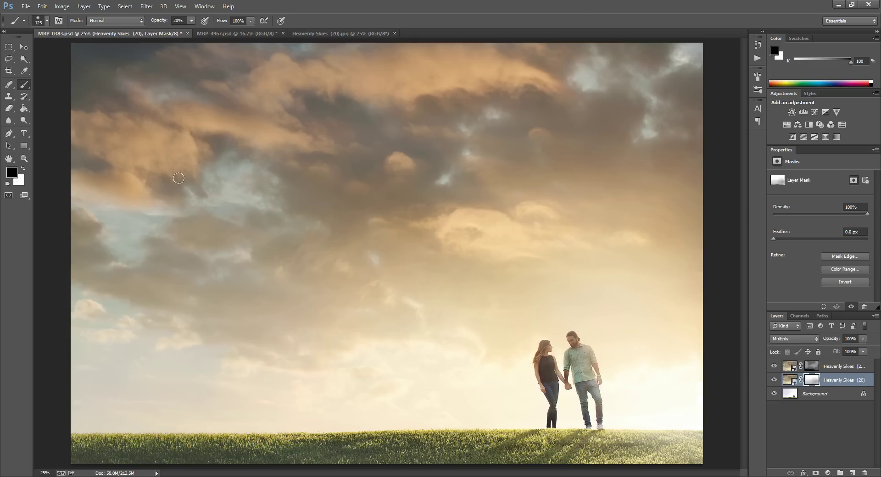
# Step: Compare the composite repeatedly with the original Background, and examine the couple at 50% zoom before returning to 25%
pyautogui.keyDown('alt'); pyautogui.click(775, 394); pyautogui.keyUp('alt')
pyautogui.keyDown('alt'); pyautogui.click(775, 394); pyautogui.keyUp('alt')
pyautogui.keyDown('alt'); pyautogui.click(775, 393); pyautogui.keyUp('alt')
pyautogui.keyDown('alt'); pyautogui.click(774, 394); pyautogui.keyUp('alt')
pyautogui.keyDown('alt'); pyautogui.click(775, 394); pyautogui.keyUp('alt')
pyautogui.keyDown('alt'); pyautogui.click(775, 393); pyautogui.keyUp('alt')
pyautogui.keyDown('alt'); pyautogui.click(775, 394); pyautogui.keyUp('alt')
pyautogui.keyDown('alt'); pyautogui.click(775, 394); pyautogui.keyUp('alt')
pyautogui.click(24, 158)
pyautogui.click(598, 387)
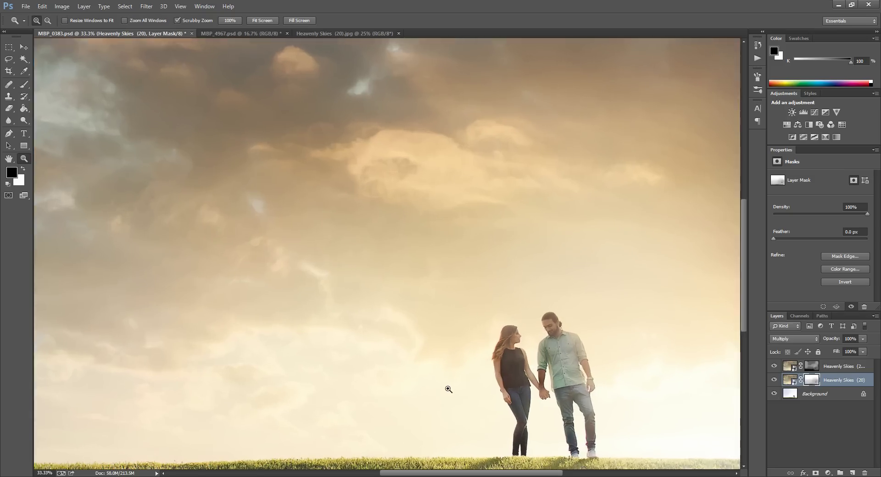
pyautogui.scroll(-2, 523, 341)
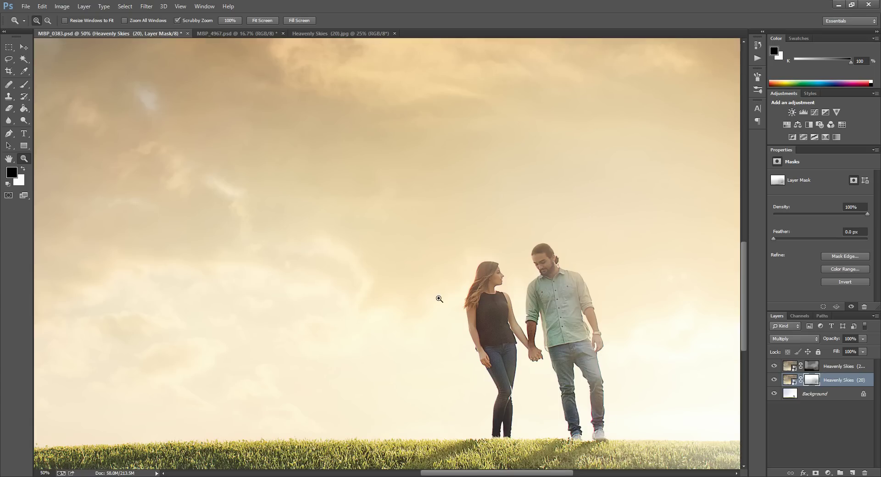
pyautogui.keyDown('alt'); pyautogui.click(250, 289); pyautogui.keyUp('alt')
pyautogui.keyDown('alt'); pyautogui.click(262, 260); pyautogui.keyUp('alt')
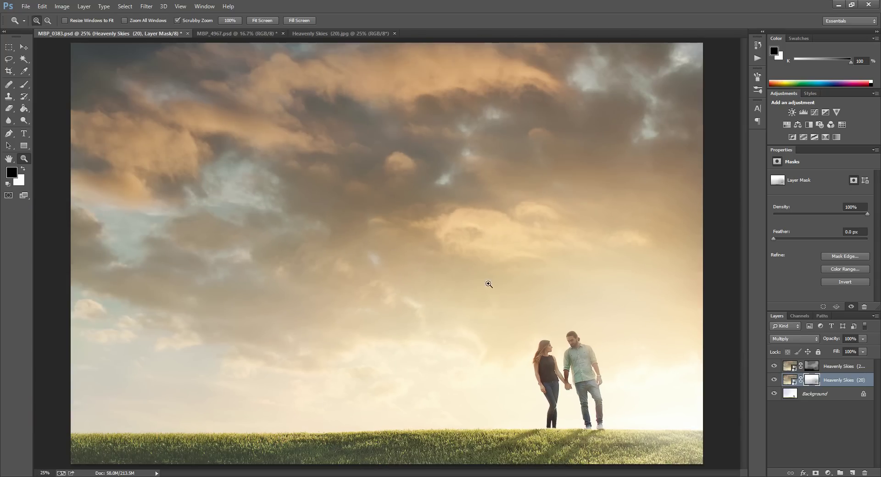
# Step: Copy the Heavenly Skies (20) image into MBP_4967.psd and align it with the photo's upper-left corner
pyautogui.click(216, 32)
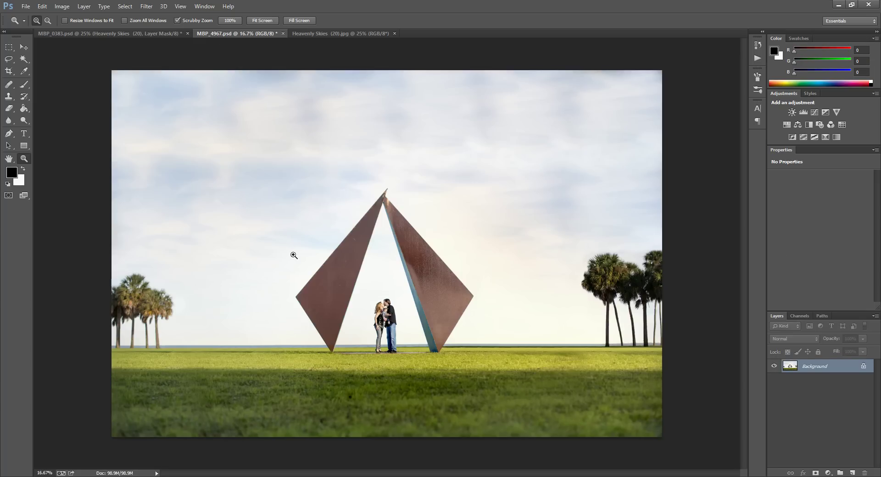
pyautogui.click(327, 34)
pyautogui.click(21, 47)
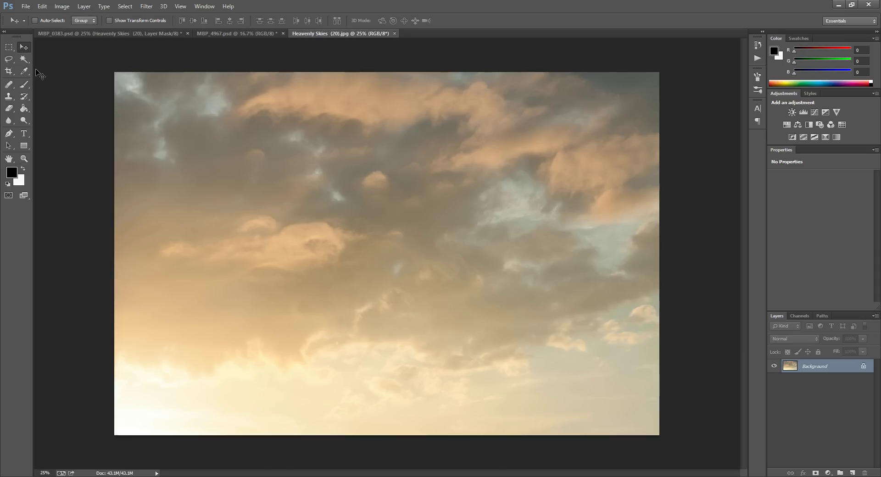
pyautogui.moveTo(404, 200); pyautogui.dragTo(428, 267)
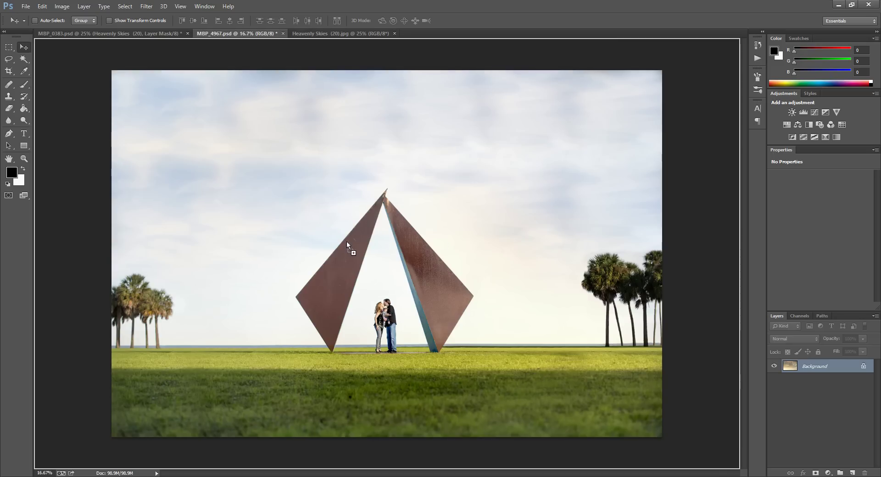
pyautogui.moveTo(428, 317); pyautogui.dragTo(298, 190)
# Step: Free-transform the sky layer to span the photo's full width and extend down over the grass below the horizon
pyautogui.click(42, 6)
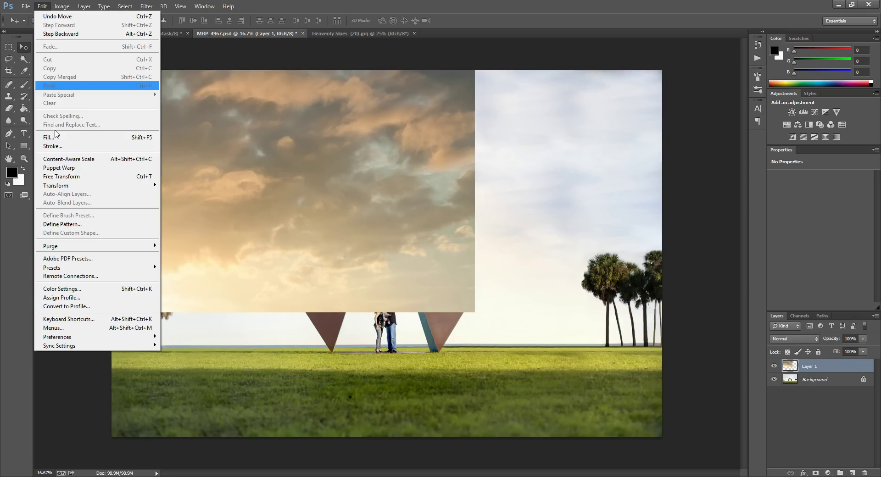
pyautogui.click(55, 175)
pyautogui.moveTo(475, 312); pyautogui.dragTo(662, 386)
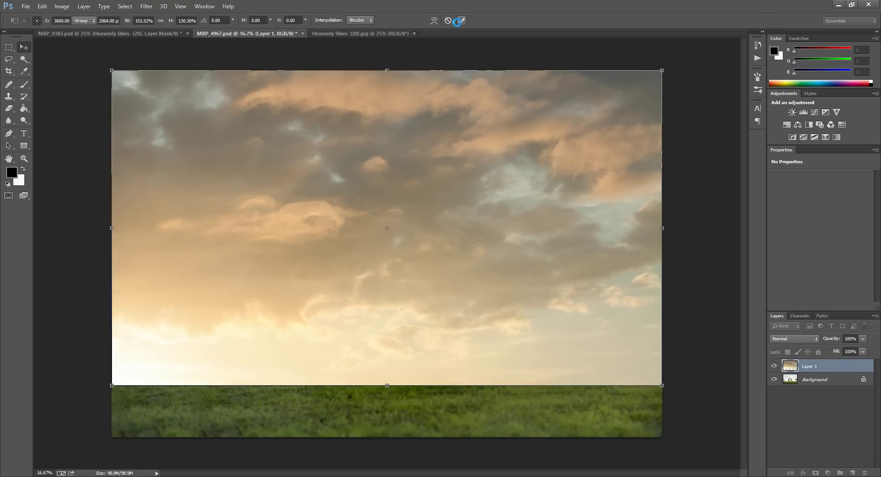
pyautogui.click(461, 20)
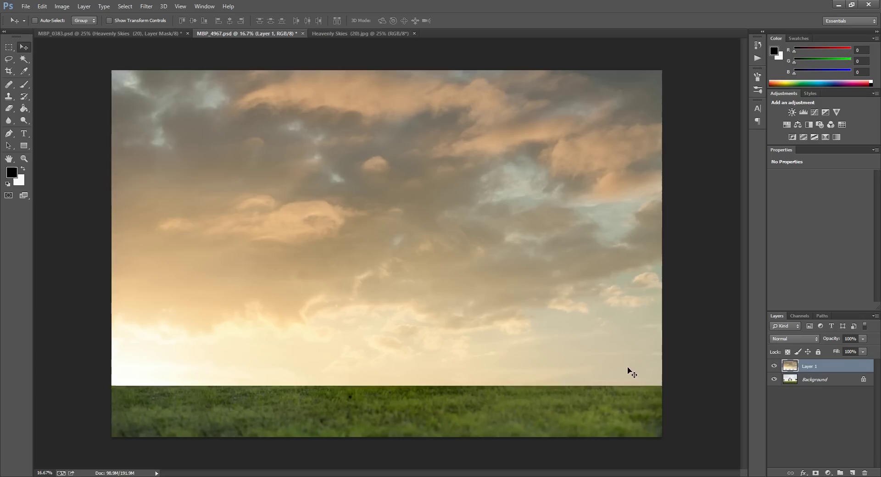
# Step: Compare the sky layer with the photo's light direction, flip it horizontally and set its blend mode to Multiply
pyautogui.click(774, 366)
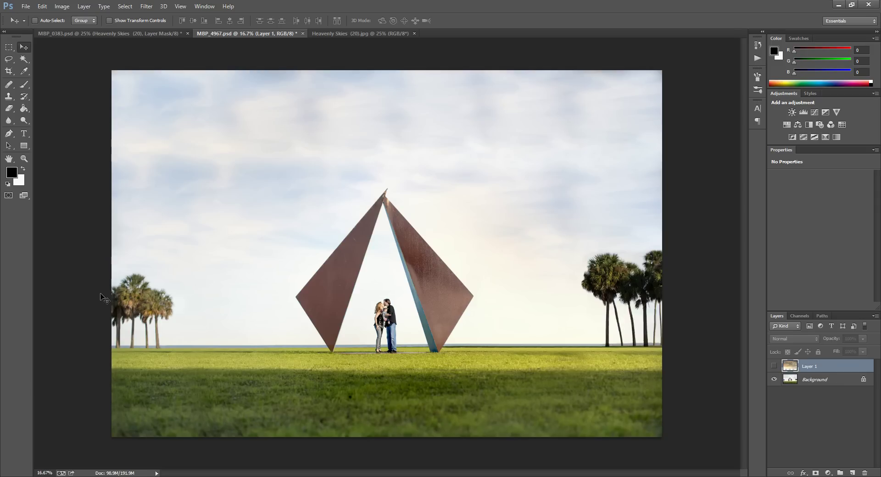
pyautogui.click(774, 367)
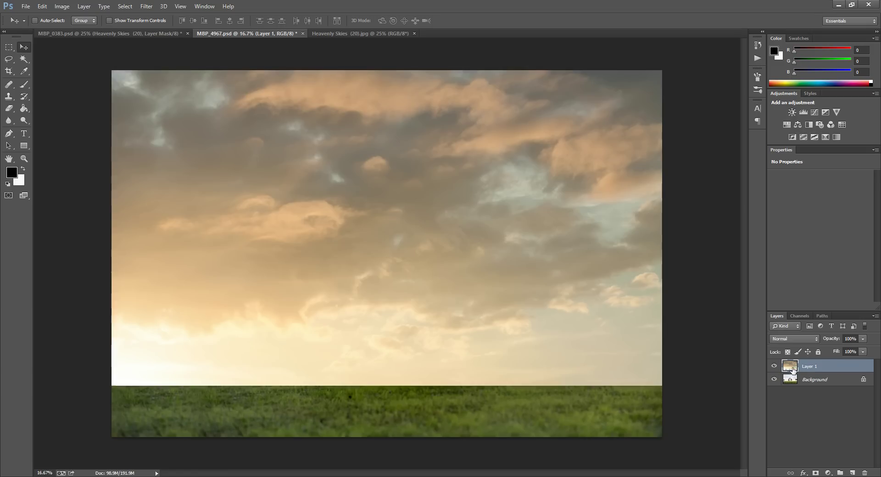
pyautogui.click(42, 6)
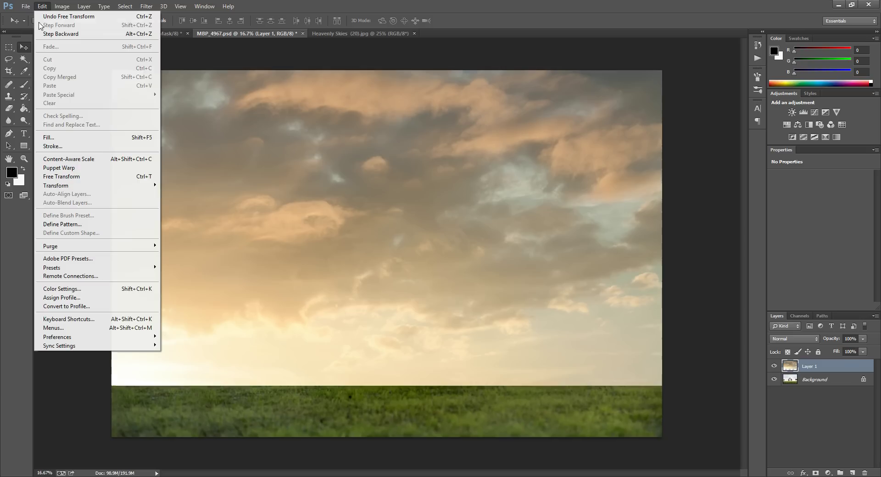
pyautogui.moveTo(50, 186)
pyautogui.click(198, 287)
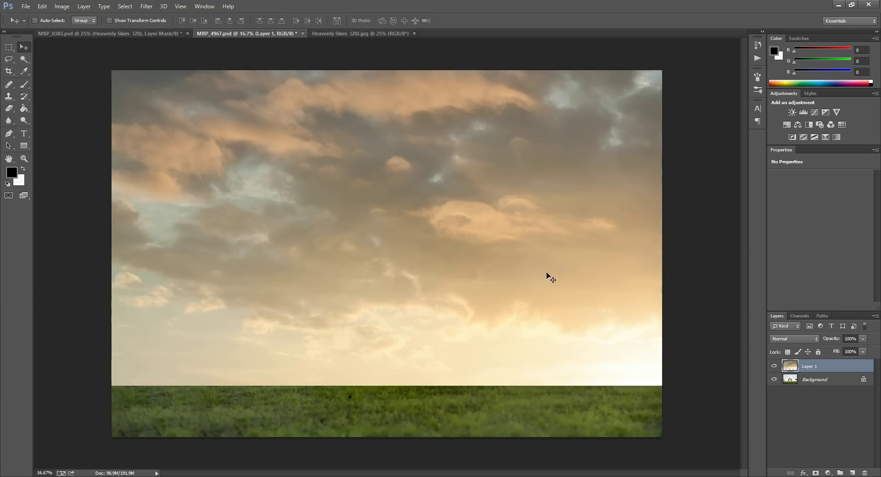
pyautogui.click(779, 344)
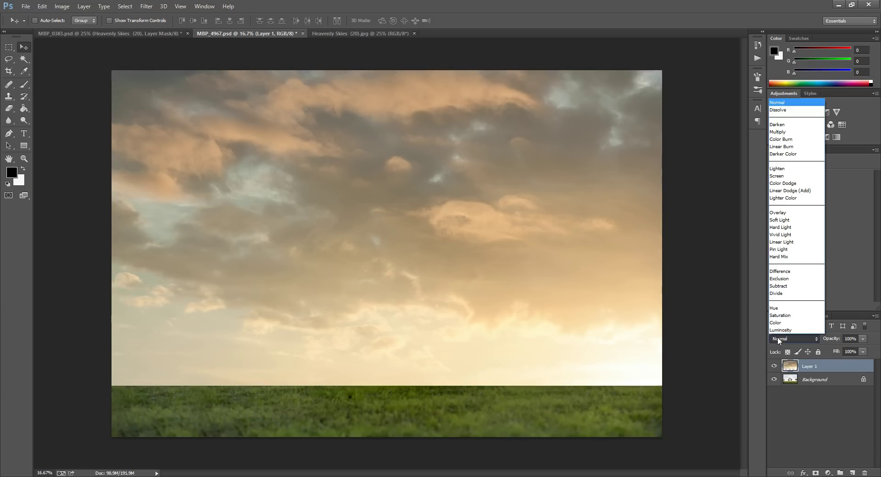
pyautogui.click(783, 135)
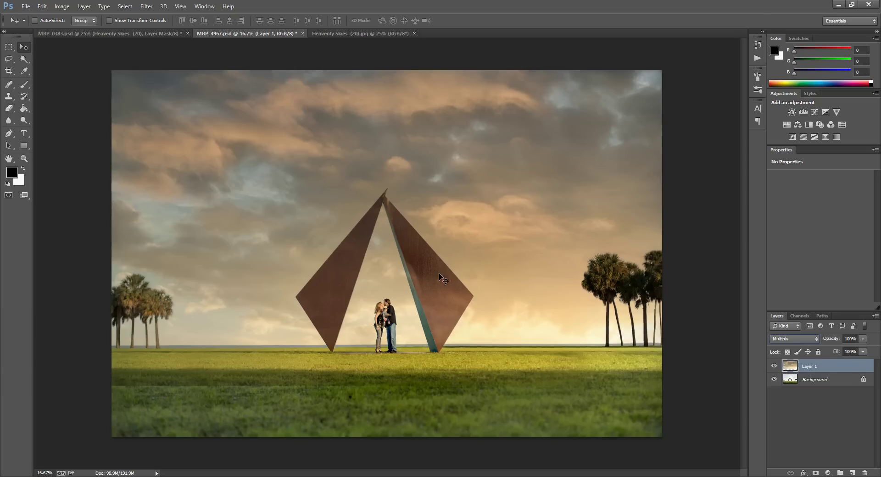
pyautogui.click(816, 473)
pyautogui.click(24, 84)
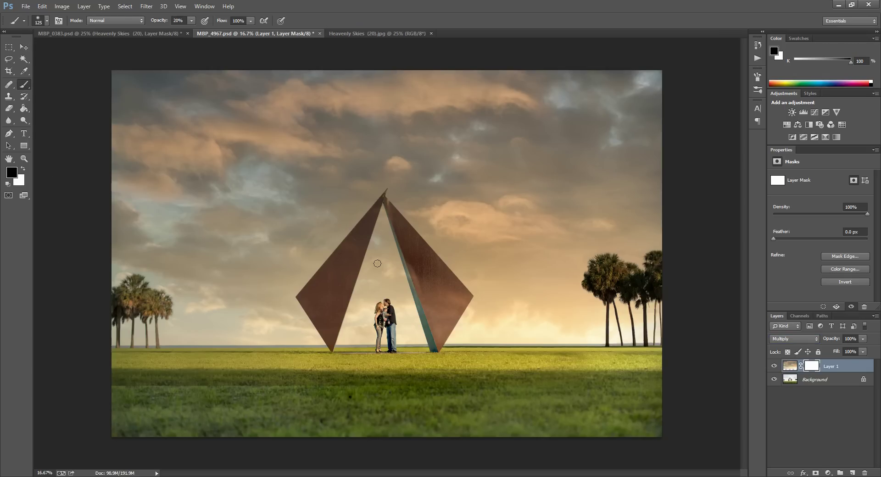
pyautogui.press(']')
pyautogui.press(']')
pyautogui.press(']')
pyautogui.press(']')
pyautogui.moveTo(438, 326); pyautogui.dragTo(453, 293)
pyautogui.click(774, 367)
pyautogui.rightClick(811, 367)
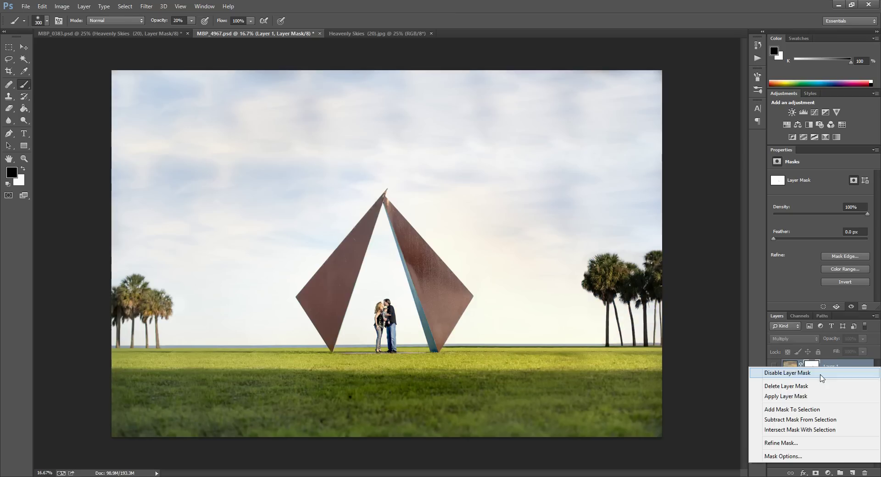
pyautogui.click(786, 386)
pyautogui.click(774, 365)
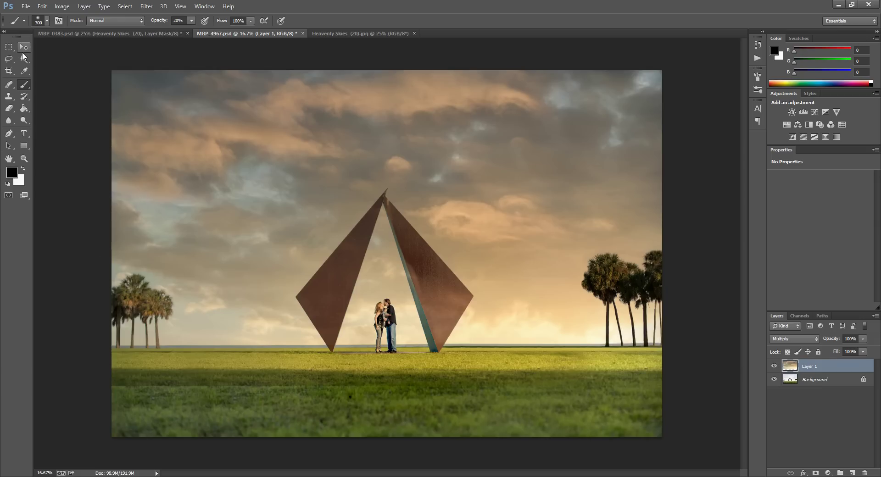
# Step: Try selecting the whole sky on the Background with the Magic Wand while the sky layer is hidden, and clear the selection
pyautogui.click(775, 367)
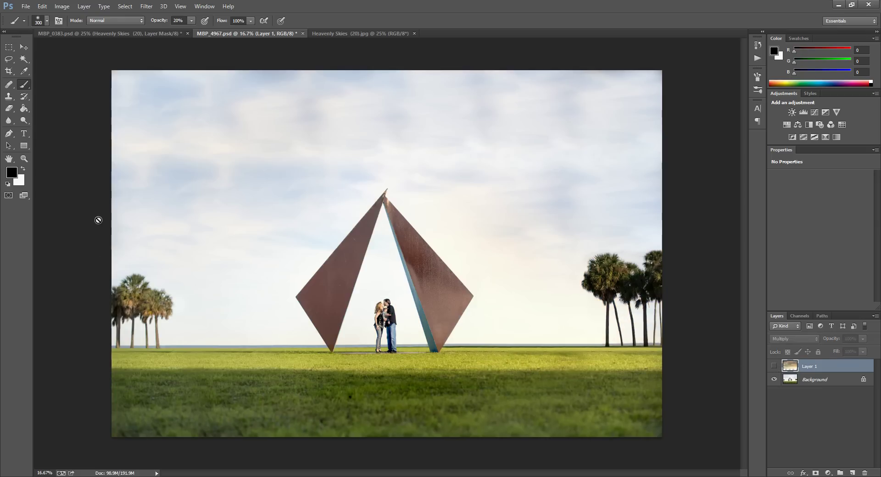
pyautogui.click(24, 58)
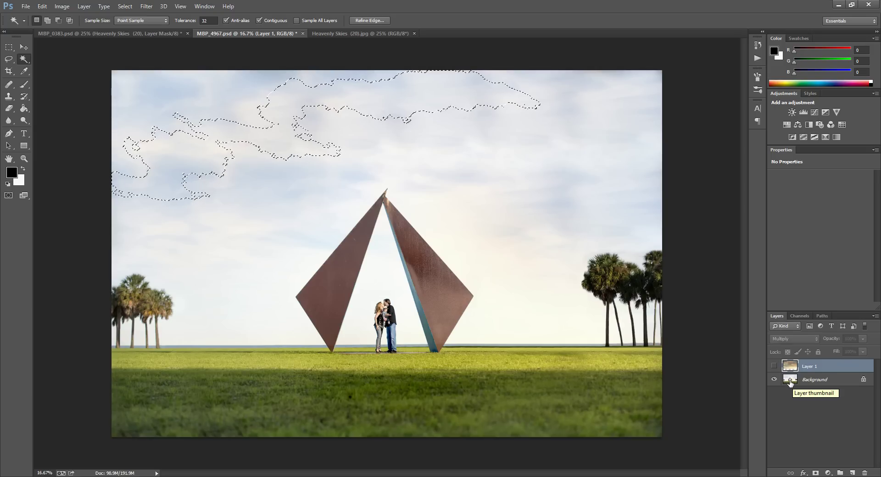
pyautogui.click(791, 385)
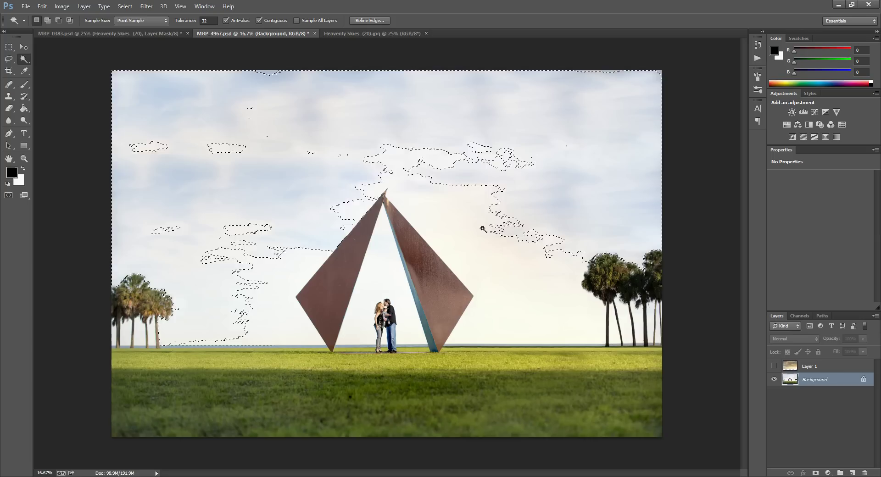
pyautogui.keyDown('shift'); pyautogui.click(463, 220); pyautogui.keyUp('shift')
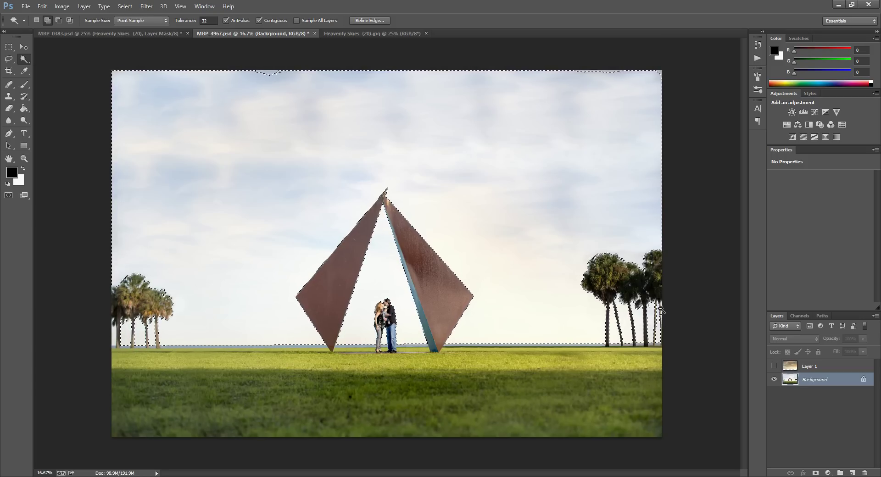
pyautogui.hotkey('ctrl', 'd')
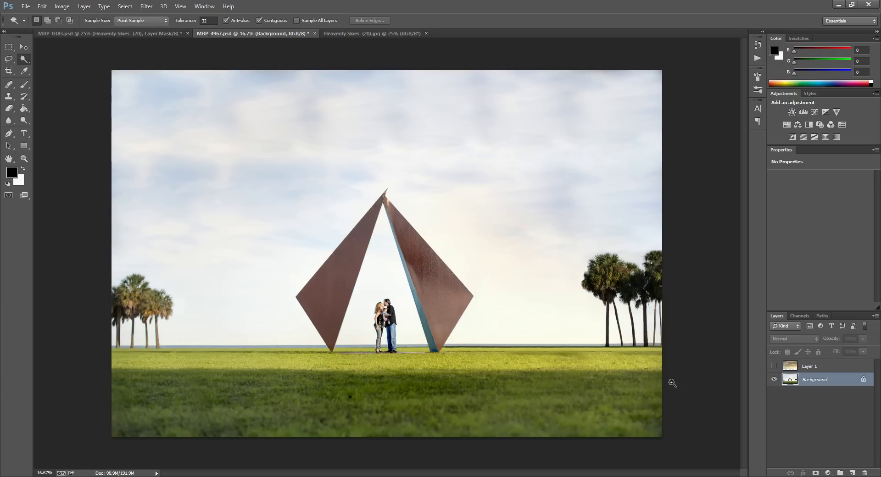
pyautogui.click(775, 366)
# Step: Add a layer mask to the sky layer and paint black over the grass with a 900 px brush at 80% opacity
pyautogui.click(811, 370)
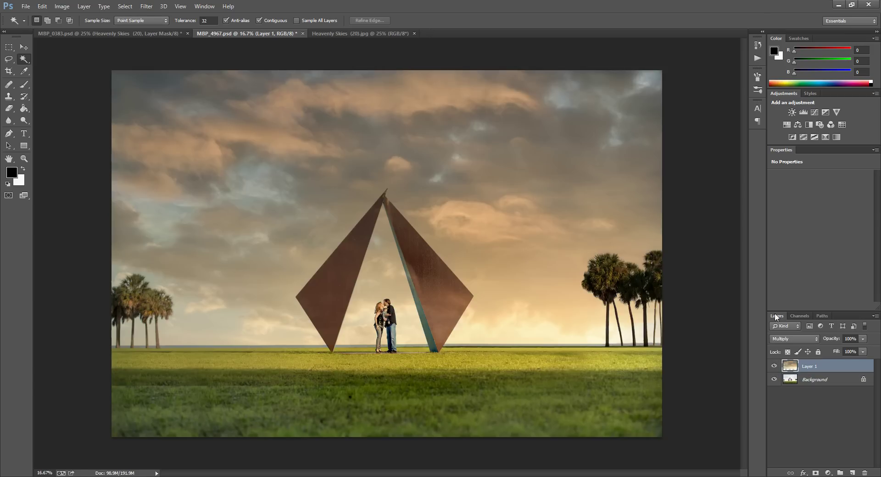
pyautogui.click(816, 473)
pyautogui.click(25, 84)
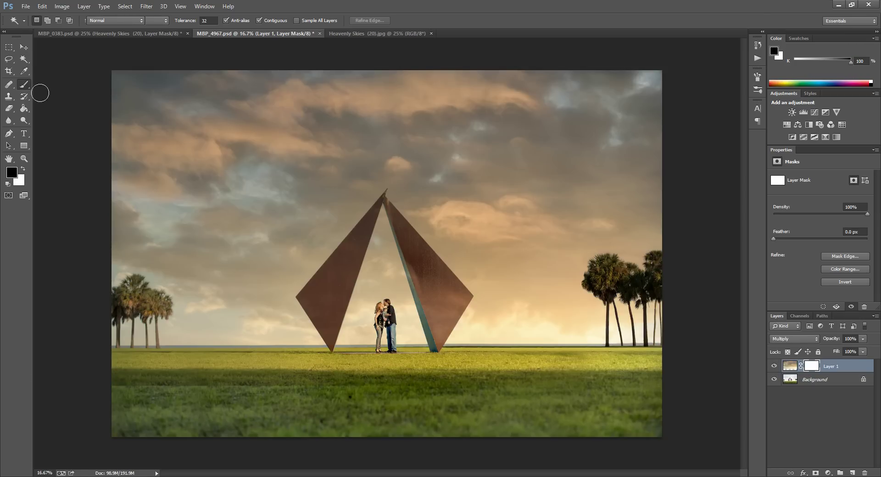
pyautogui.press(']')
pyautogui.press(']')
pyautogui.press(']')
pyautogui.press(']')
pyautogui.press(']')
pyautogui.press(']')
pyautogui.press('8')
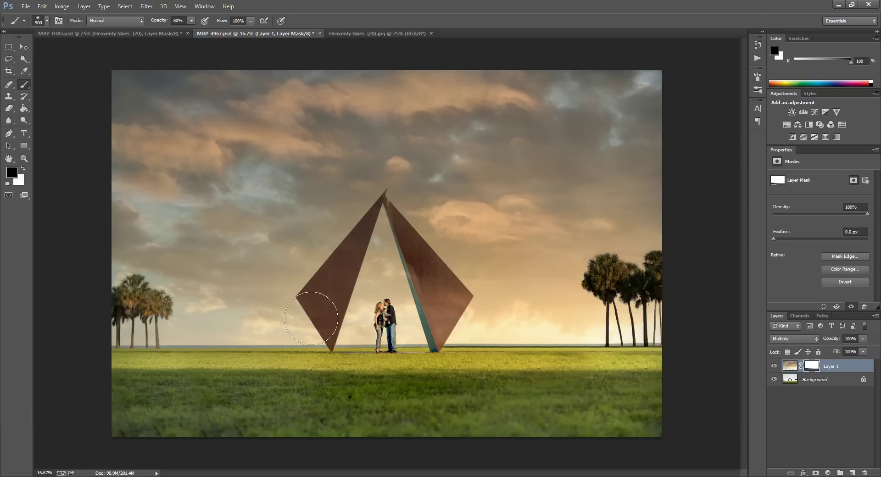
# Step: Select both faces and the blue edge of the triangular sculpture on the Background with the Magic Wand
pyautogui.click(24, 59)
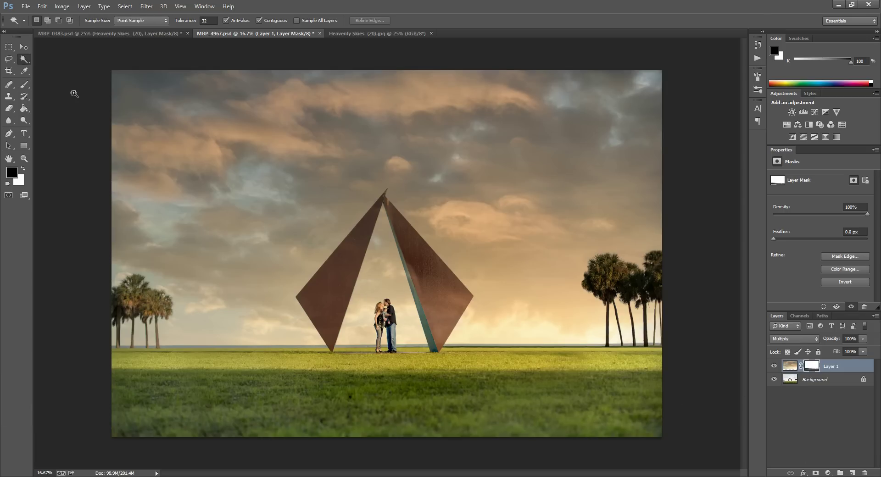
pyautogui.click(795, 385)
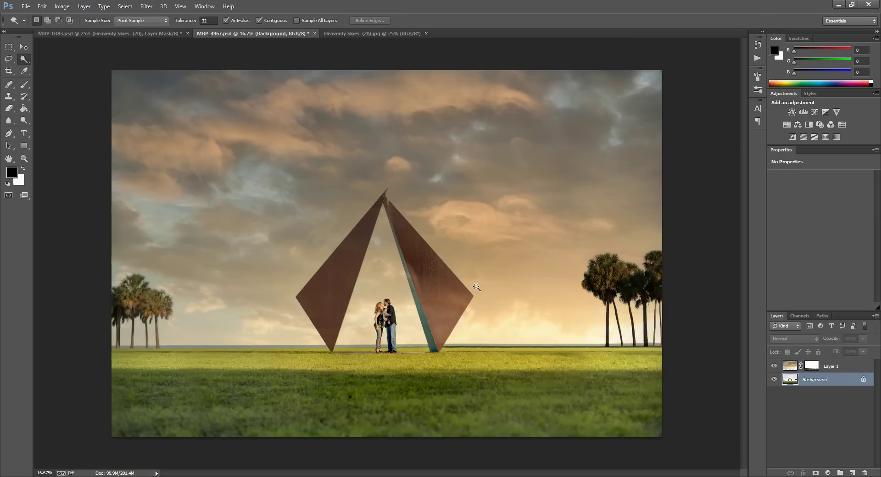
pyautogui.click(434, 282)
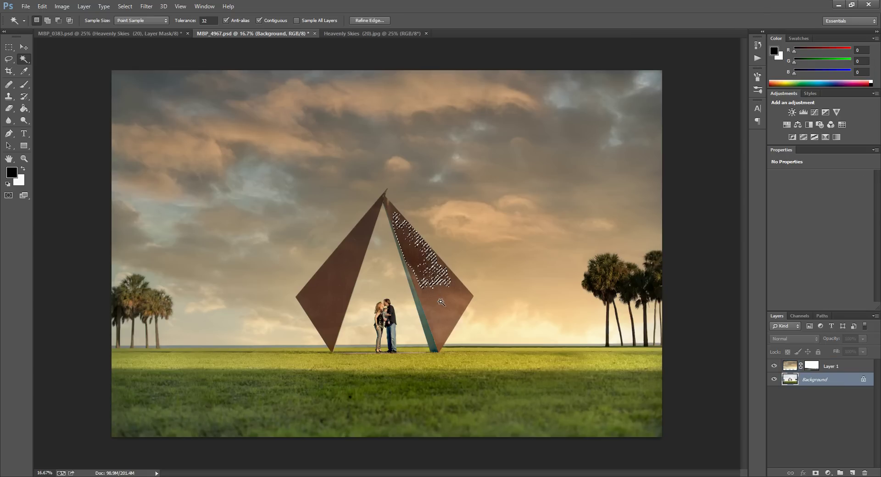
pyautogui.keyDown('shift'); pyautogui.click(436, 279); pyautogui.keyUp('shift')
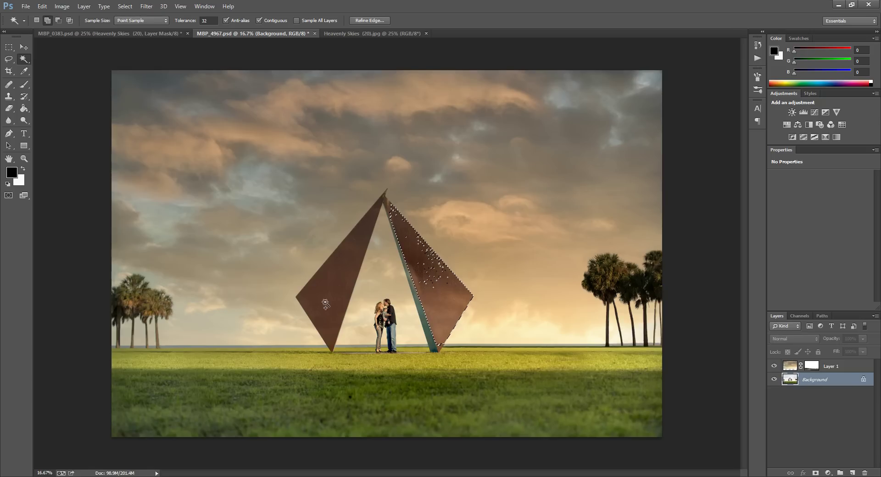
pyautogui.keyDown('shift'); pyautogui.click(349, 302); pyautogui.keyUp('shift')
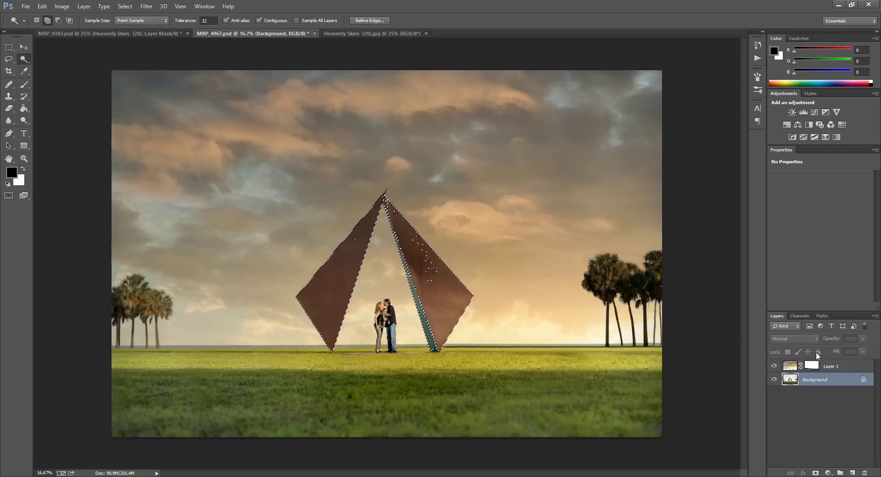
# Step: Paint black on the sky layer's mask inside the sculpture selection and deselect
pyautogui.click(813, 366)
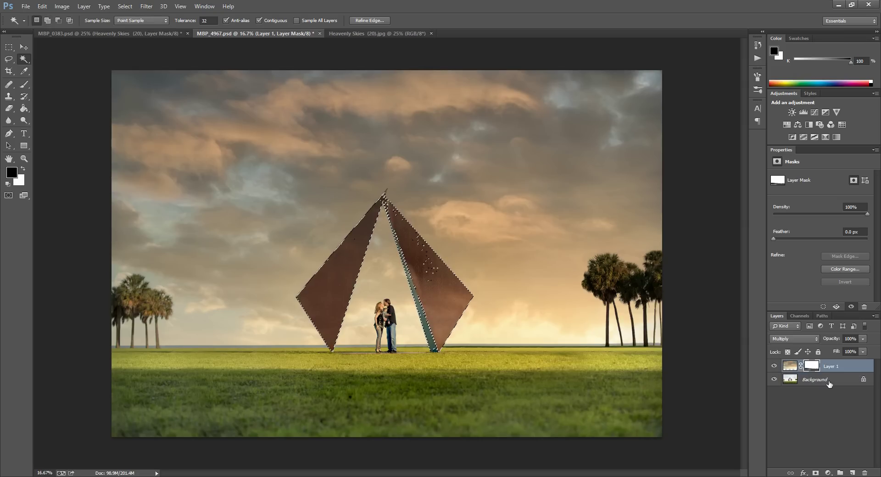
pyautogui.click(24, 84)
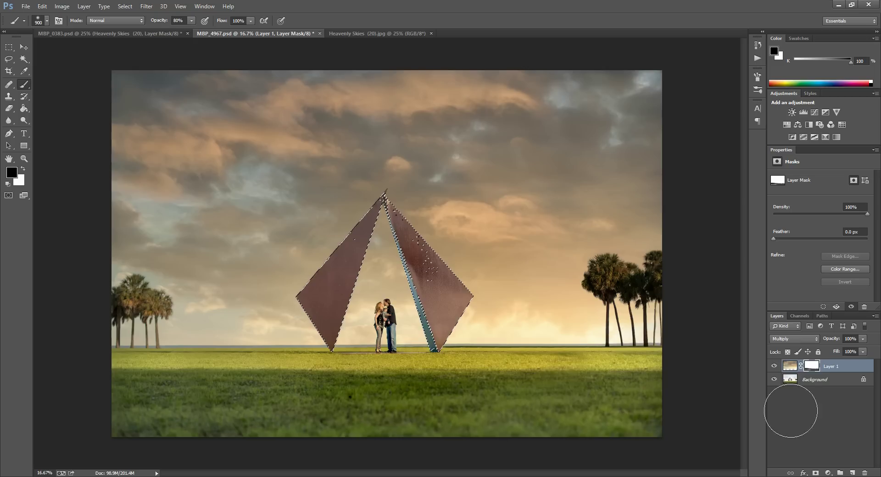
pyautogui.hotkey('ctrl', 'd')
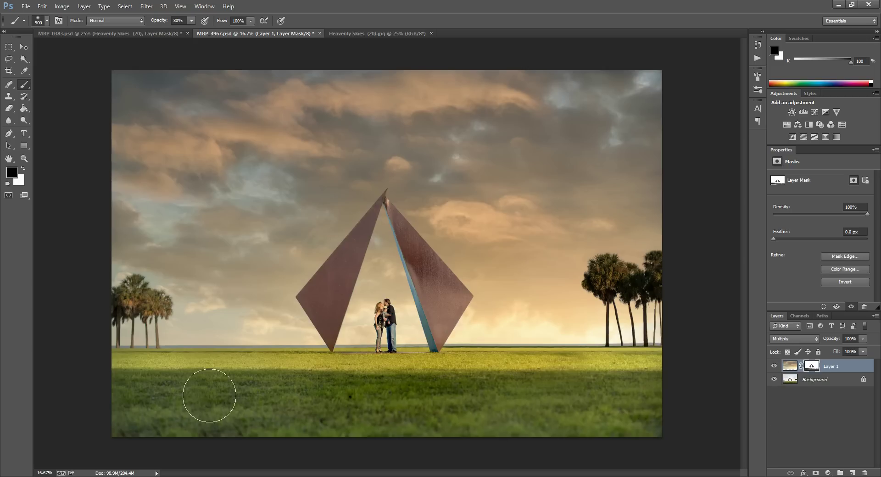
# Step: Touch up the sky layer's mask around the sculpture's tip with a small brush, reduced to 15 px, at 80% opacity, switching from black to white
pyautogui.click(25, 159)
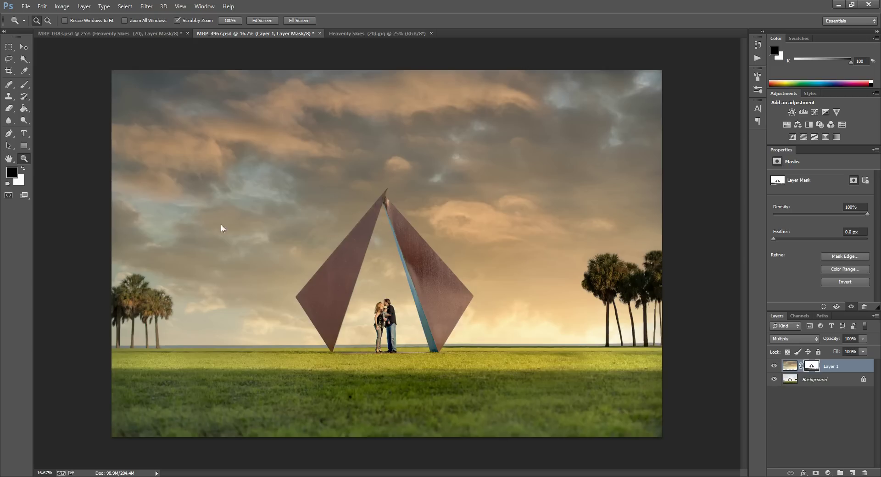
pyautogui.click(412, 285)
pyautogui.click(329, 256)
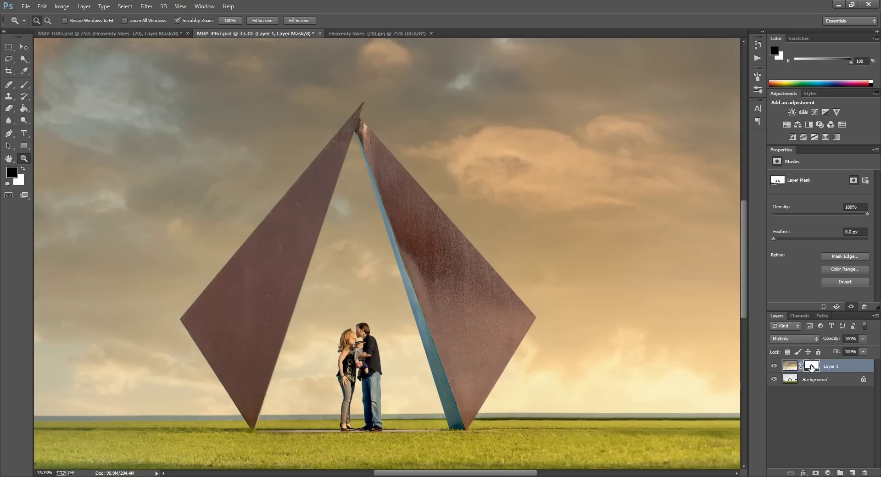
pyautogui.click(25, 84)
pyautogui.press('[')
pyautogui.press('[')
pyautogui.press('[')
pyautogui.press('[')
pyautogui.press('[')
pyautogui.press('[')
pyautogui.press('[')
pyautogui.press('[')
pyautogui.press('[')
pyautogui.press('[')
pyautogui.press('[')
pyautogui.press('[')
pyautogui.press('[')
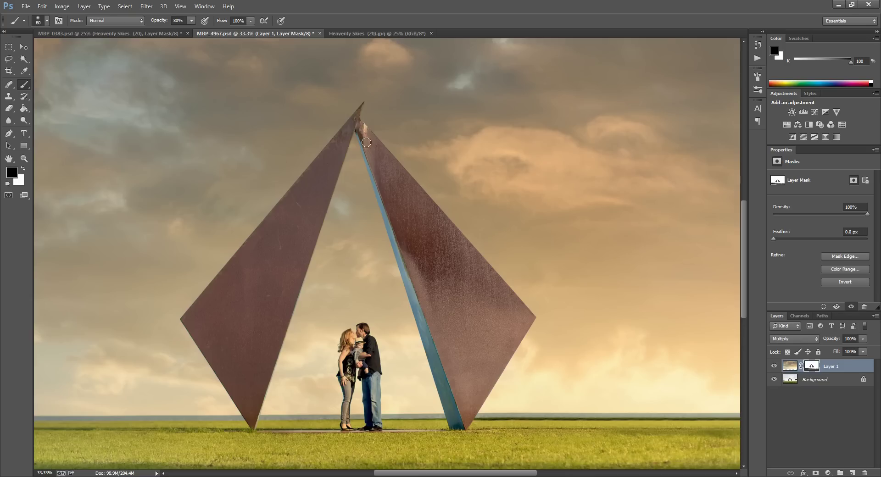
pyautogui.press('[')
pyautogui.press('x')
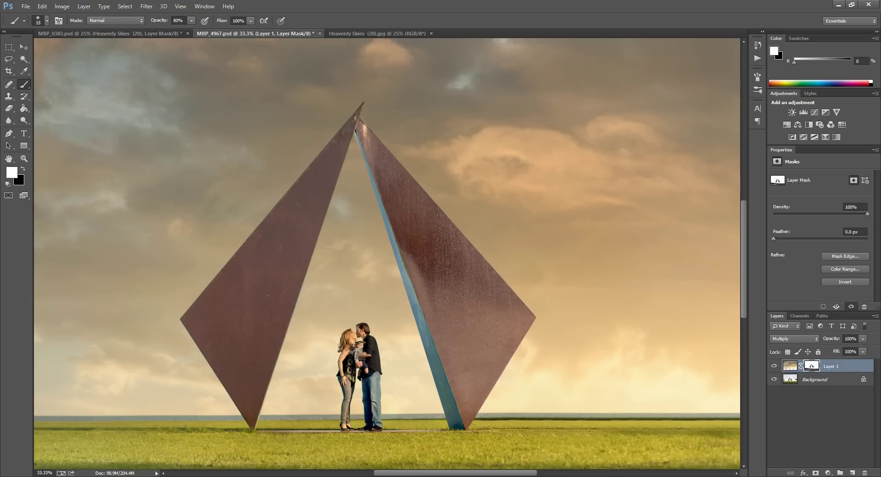
# Step: Set the Brush tool to 800 px and 10% opacity for the sky layer's mask
pyautogui.click(24, 158)
pyautogui.keyDown('alt'); pyautogui.click(263, 196); pyautogui.keyUp('alt')
pyautogui.keyDown('alt'); pyautogui.click(263, 196); pyautogui.keyUp('alt')
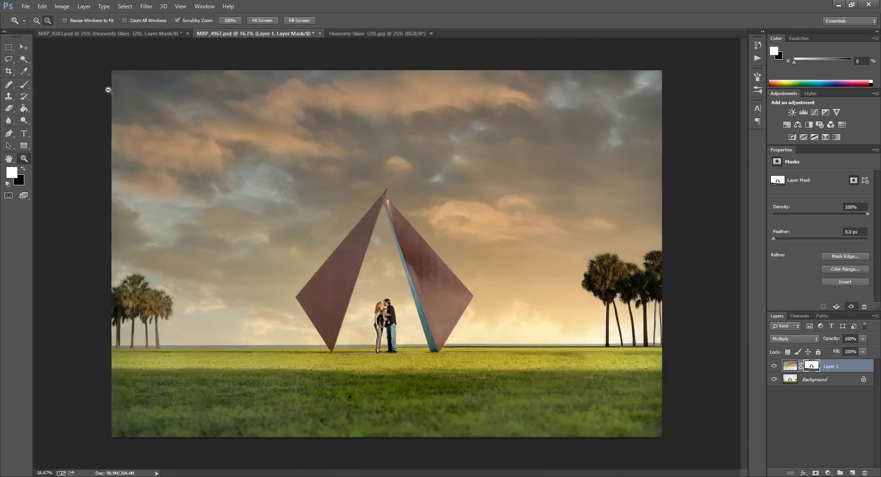
pyautogui.click(25, 84)
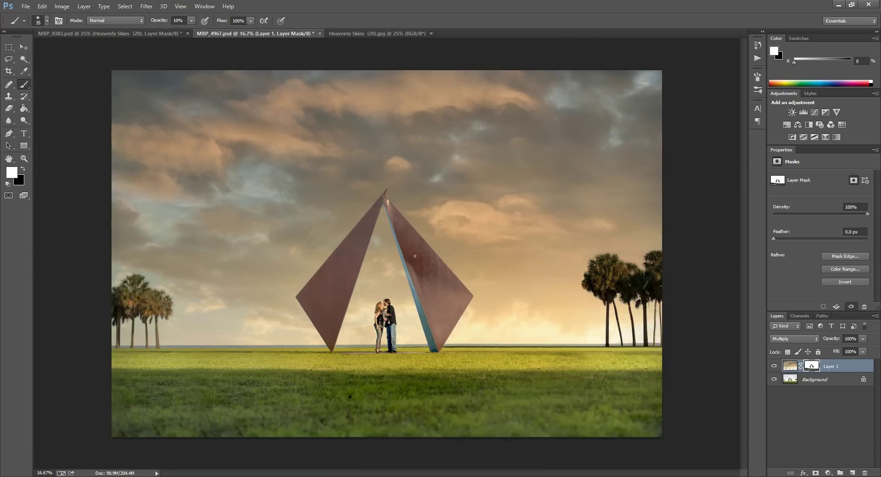
pyautogui.press(']')
pyautogui.press(']')
pyautogui.press(']')
pyautogui.press(']')
pyautogui.press(']')
pyautogui.press(']')
pyautogui.press(']')
pyautogui.press(']')
pyautogui.press(']')
pyautogui.press(']')
pyautogui.press(']')
pyautogui.press(']')
pyautogui.press(']')
pyautogui.press(']')
pyautogui.press(']')
# Step: Compare the photo with and without the sky layer, across the whole image and close up on the family under the sculpture
pyautogui.click(775, 366)
pyautogui.click(775, 366)
pyautogui.click(775, 366)
pyautogui.click(774, 365)
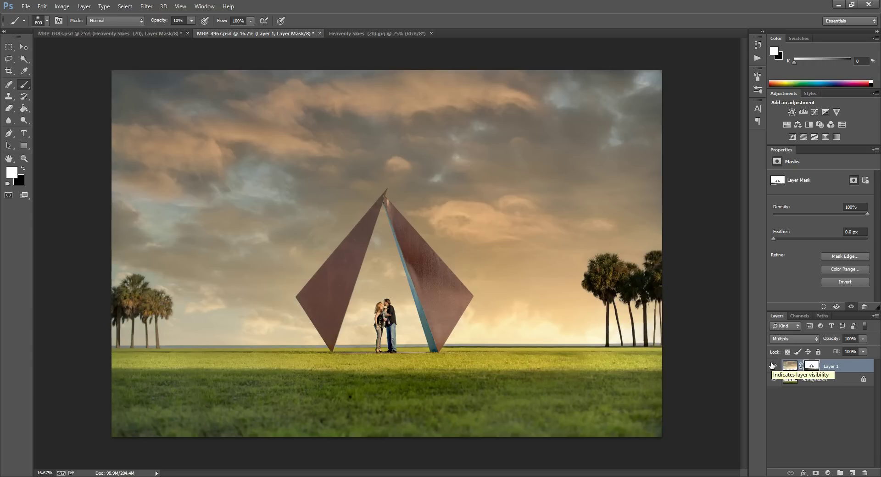
pyautogui.press('z')
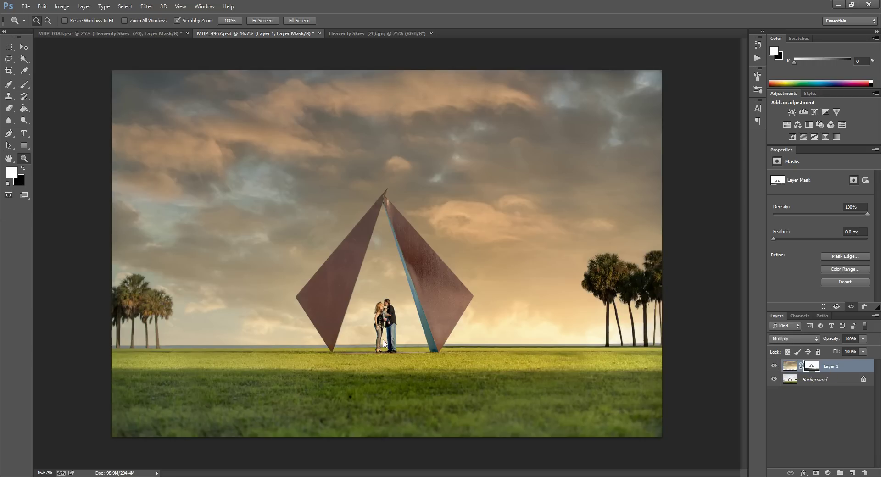
pyautogui.click(297, 366)
pyautogui.click(229, 295)
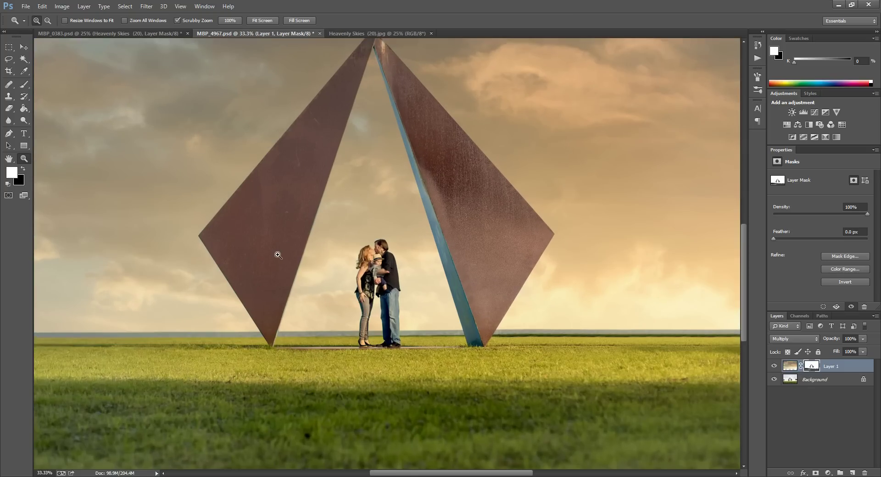
pyautogui.click(373, 296)
pyautogui.click(775, 366)
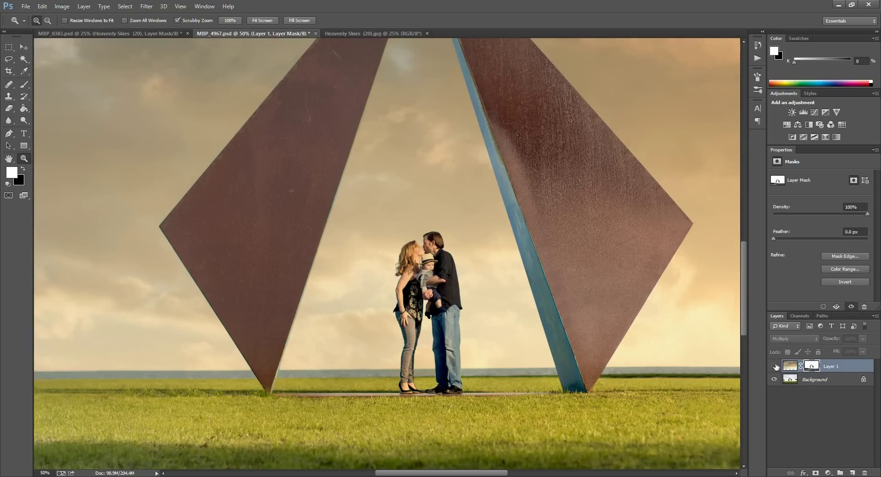
pyautogui.click(775, 366)
pyautogui.click(774, 365)
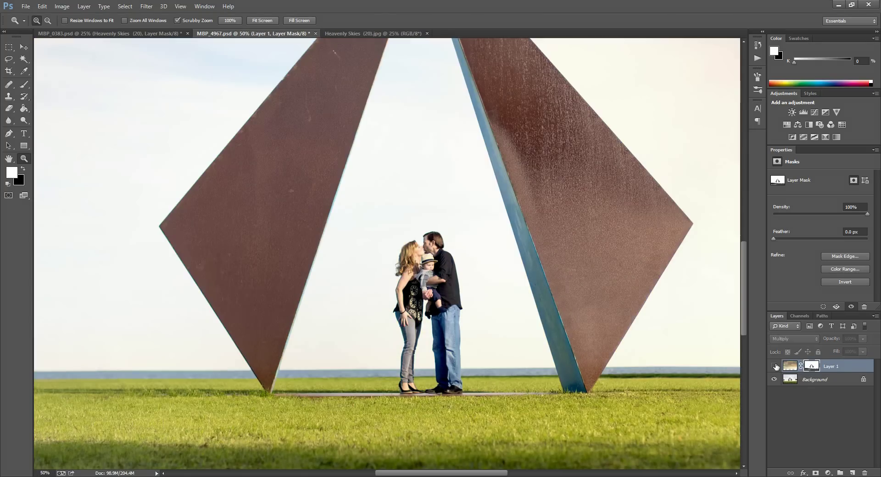
pyautogui.click(774, 366)
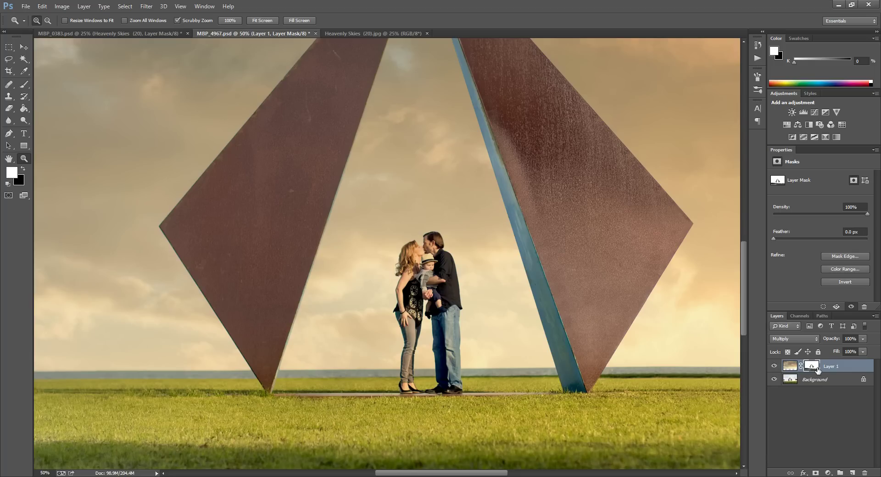
# Step: Paint black over the family on the sky layer's mask with a soft brush of about 125 px at 30% opacity
pyautogui.click(25, 84)
pyautogui.click(23, 168)
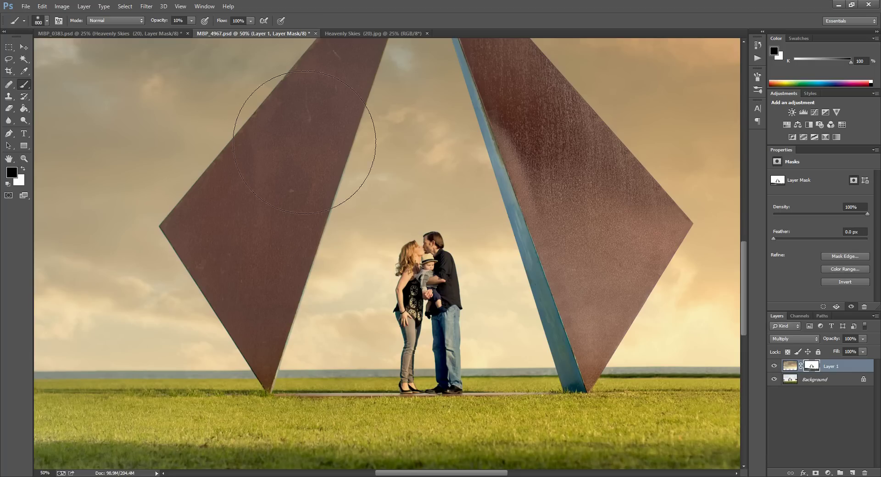
pyautogui.press('[')
pyautogui.press('[')
pyautogui.press('[')
pyautogui.press('[')
pyautogui.press('[')
pyautogui.press('[')
pyautogui.press('3')
pyautogui.press('[')
pyautogui.press('[')
pyautogui.press('[')
pyautogui.press('[')
pyautogui.moveTo(425, 253)
pyautogui.mouseDown()
pyautogui.moveTo(434, 262)
pyautogui.moveTo(429, 282)
pyautogui.moveTo(408, 298)
pyautogui.moveTo(445, 319)
pyautogui.moveTo(441, 332)
pyautogui.moveTo(441, 261)
pyautogui.moveTo(432, 254)
pyautogui.mouseUp()
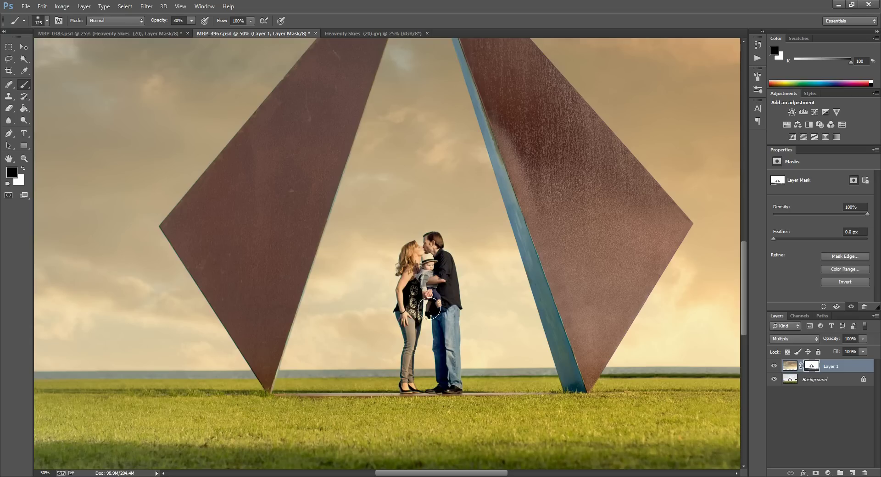
pyautogui.press('[')
pyautogui.press('[')
pyautogui.press('[')
pyautogui.press('[')
pyautogui.press('[')
# Step: Duplicate the masked sky layer and delete the duplicate's layer mask
pyautogui.click(24, 158)
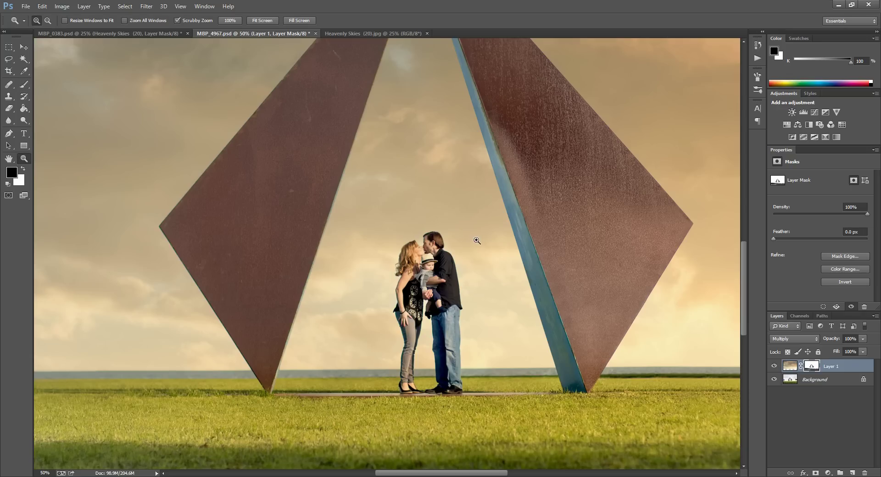
pyautogui.keyDown('alt'); pyautogui.click(391, 273); pyautogui.keyUp('alt')
pyautogui.keyDown('alt'); pyautogui.click(340, 236); pyautogui.keyUp('alt')
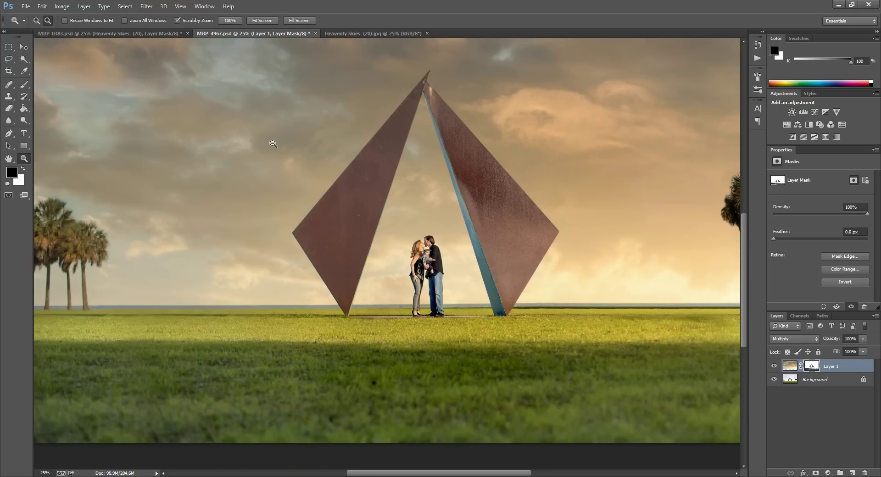
pyautogui.keyDown('alt'); pyautogui.click(273, 143); pyautogui.keyUp('alt')
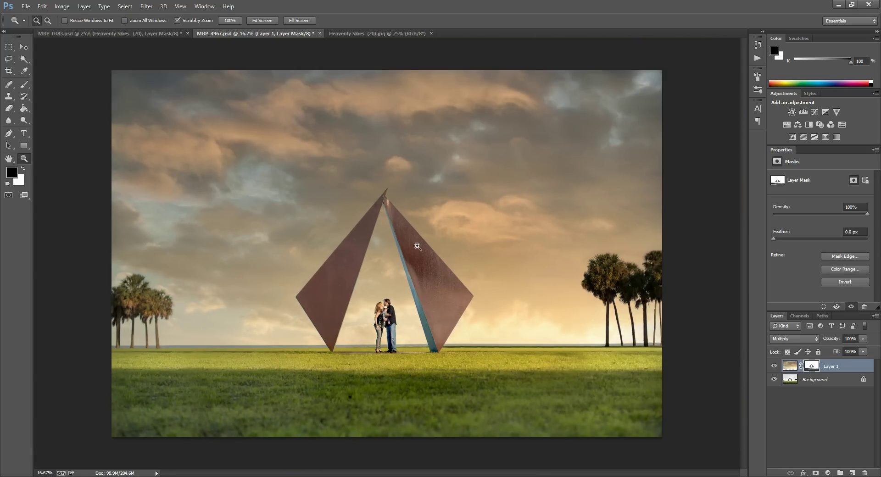
pyautogui.moveTo(848, 368); pyautogui.dragTo(852, 473)
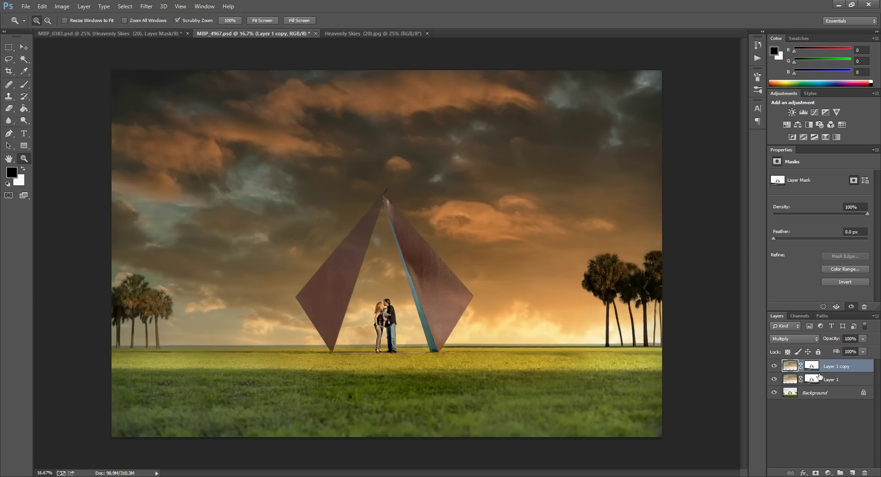
pyautogui.rightClick(812, 366)
pyautogui.click(808, 388)
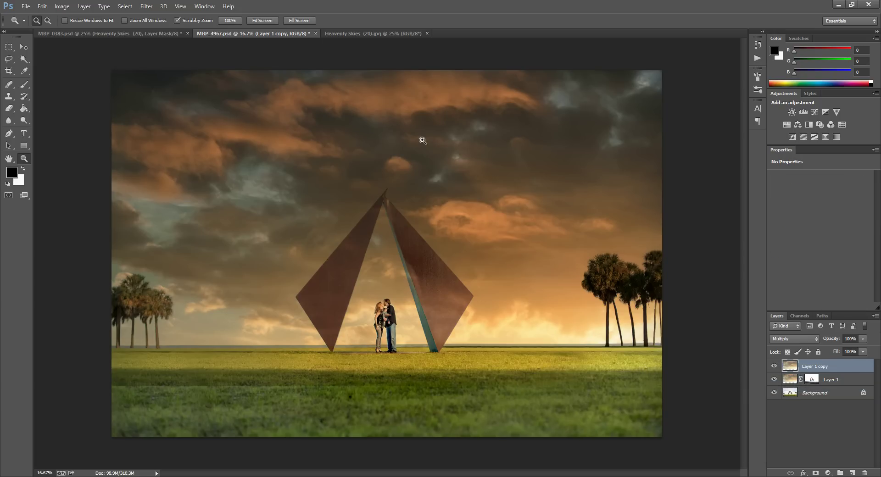
# Step: Set the duplicate sky layer's blend mode to Overlay and add a layer mask inverted to black
pyautogui.click(783, 338)
pyautogui.click(785, 212)
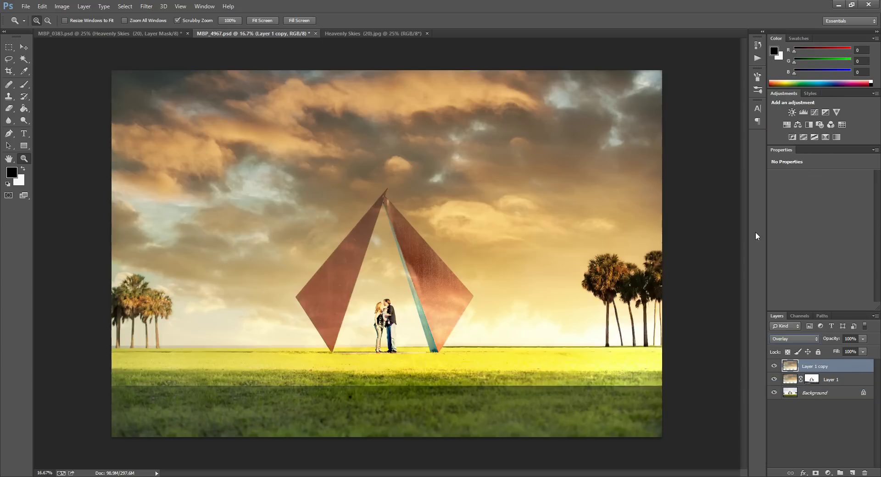
pyautogui.click(816, 473)
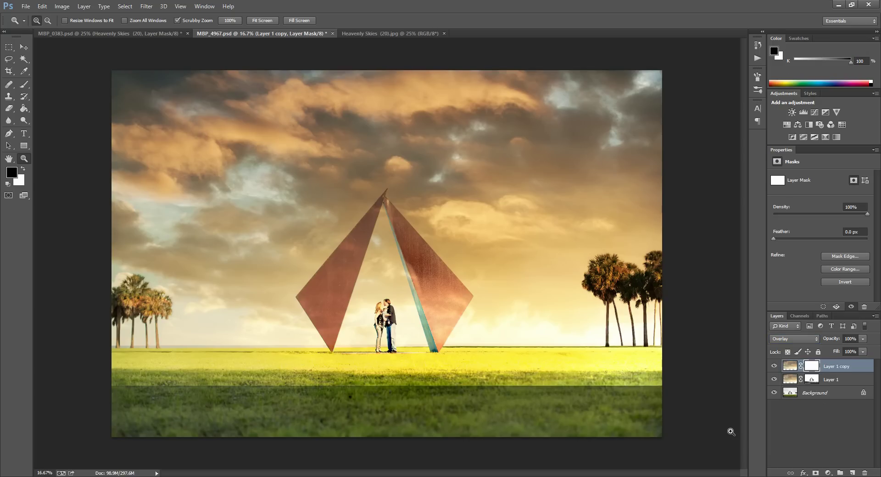
pyautogui.hotkey('ctrl', 'i')
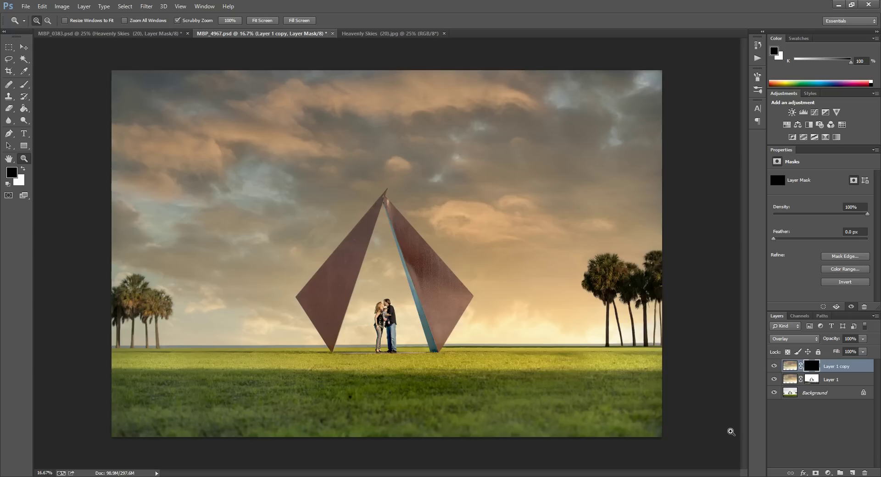
# Step: Paint white on the Overlay layer's mask over the right-hand sky and the left-hand palms with a 1100 px brush at 30% opacity
pyautogui.click(23, 84)
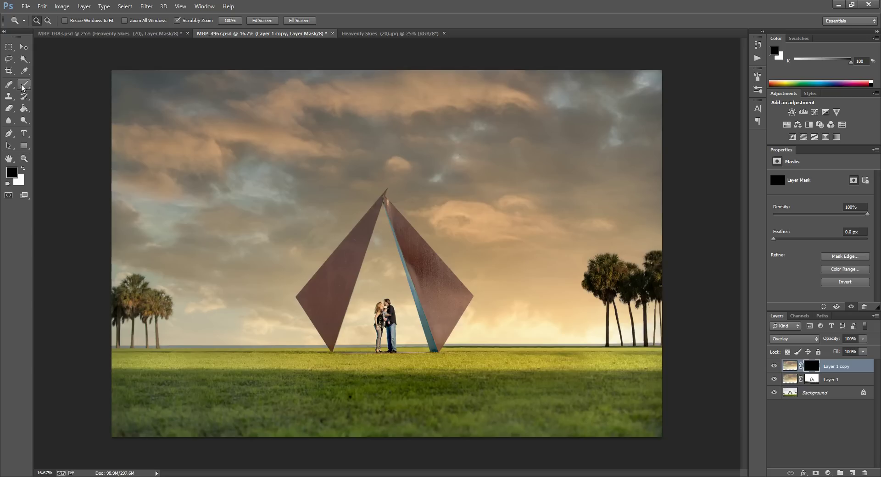
pyautogui.click(23, 170)
pyautogui.press(']')
pyautogui.press(']')
pyautogui.press(']')
pyautogui.press(']')
pyautogui.press(']')
pyautogui.press(']')
pyautogui.press(']')
pyautogui.press(']')
pyautogui.press(']')
pyautogui.press(']')
pyautogui.press(']')
pyautogui.press(']')
pyautogui.press(']')
pyautogui.press(']')
pyautogui.press(']')
pyautogui.press(']')
pyautogui.press(']')
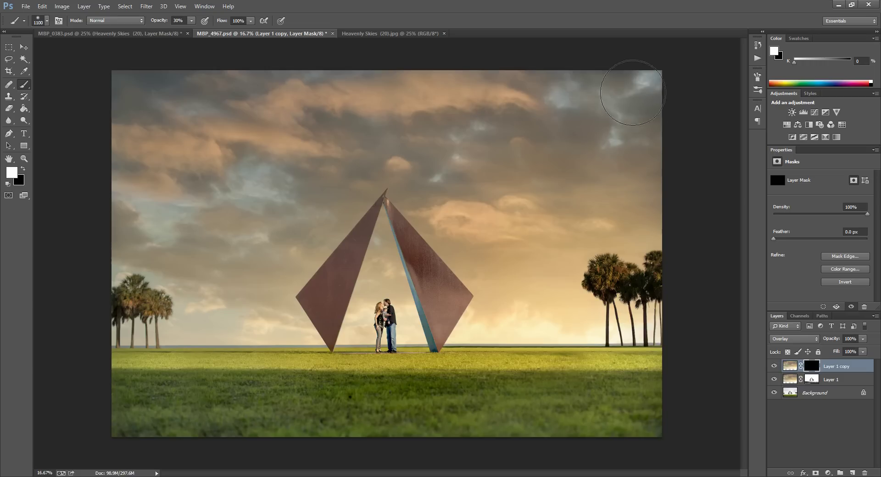
pyautogui.moveTo(146, 280)
pyautogui.mouseDown()
pyautogui.moveTo(128, 276)
pyautogui.moveTo(137, 246)
pyautogui.moveTo(98, 187)
pyautogui.moveTo(112, 183)
pyautogui.mouseUp()
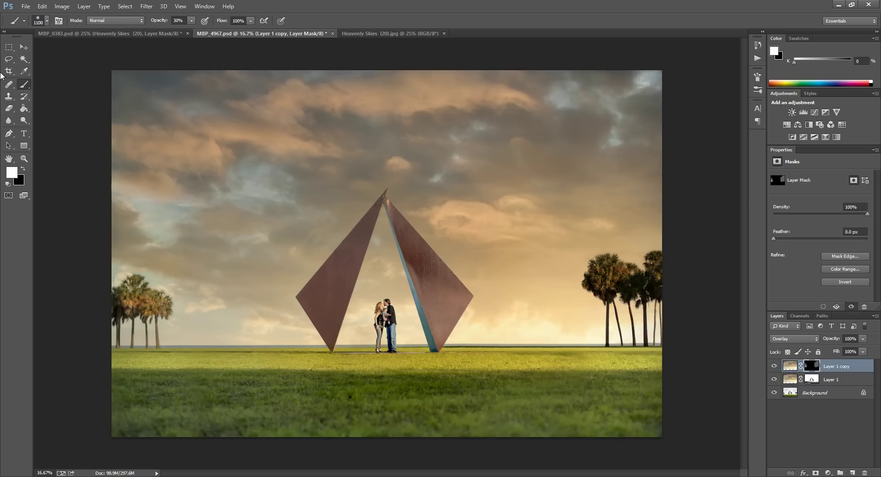
# Step: Examine the left-hand palm trees up close with the two sky layers switched off and on
pyautogui.click(24, 158)
pyautogui.click(79, 331)
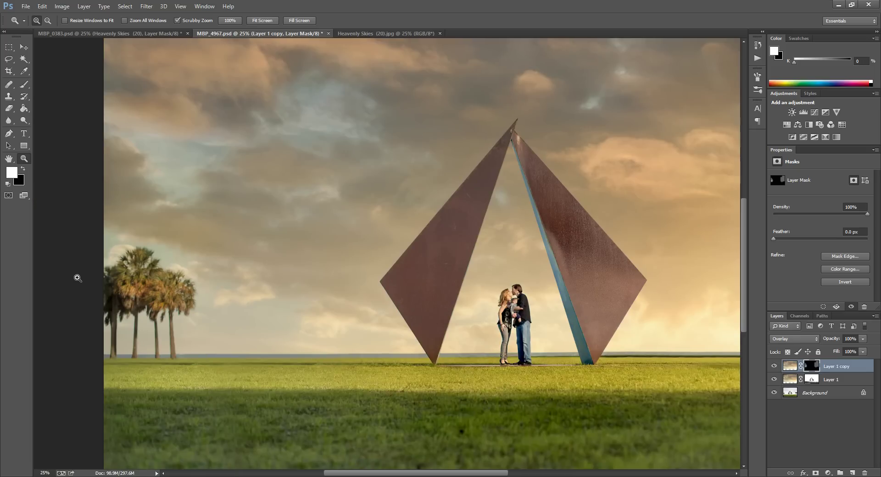
pyautogui.click(78, 278)
pyautogui.click(75, 269)
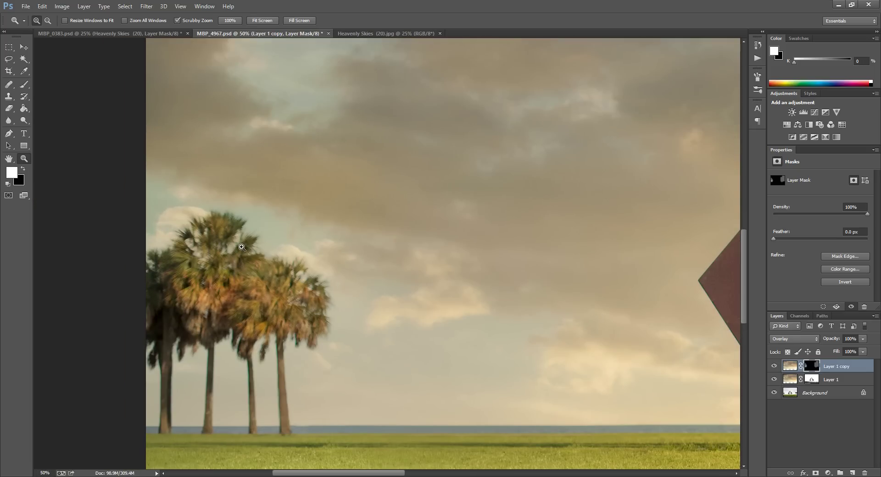
pyautogui.click(775, 366)
pyautogui.click(775, 380)
pyautogui.click(776, 380)
pyautogui.click(776, 380)
pyautogui.click(776, 380)
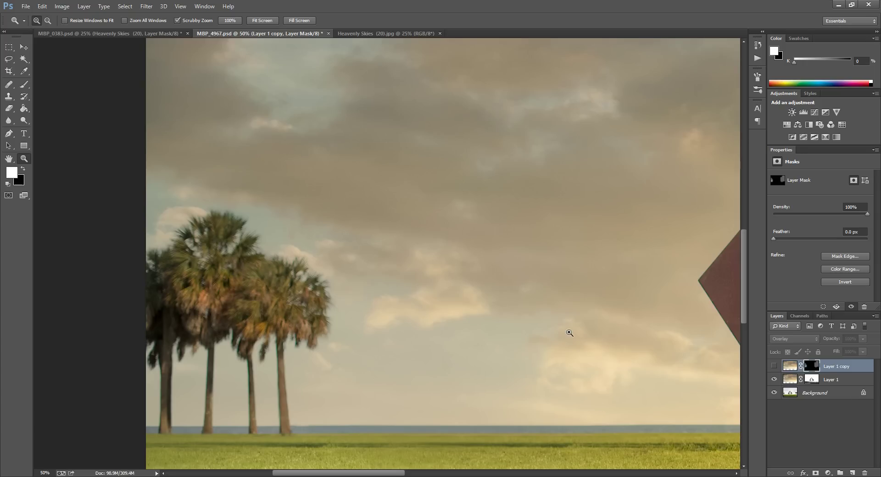
pyautogui.click(775, 367)
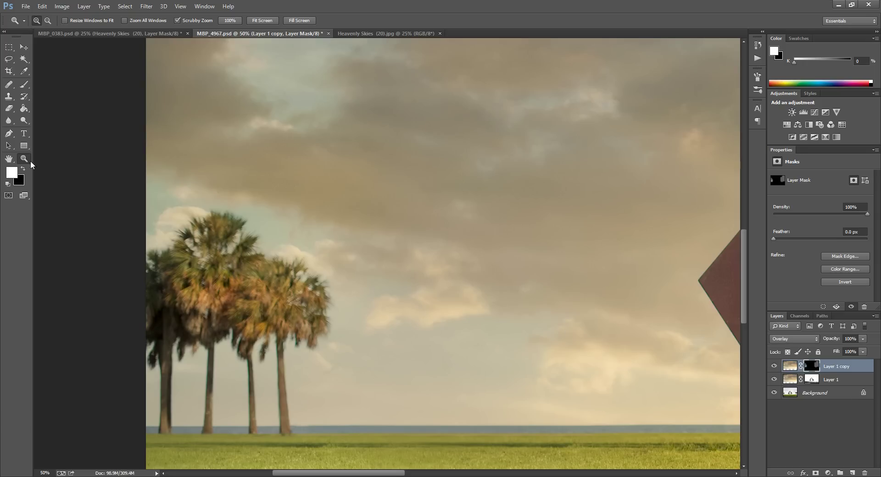
# Step: Compare the original Background alone with the full composite, and inspect the right-hand palms and the sculpture up close
pyautogui.press('alt')
pyautogui.keyDown('alt'); pyautogui.click(568, 188); pyautogui.keyUp('alt')
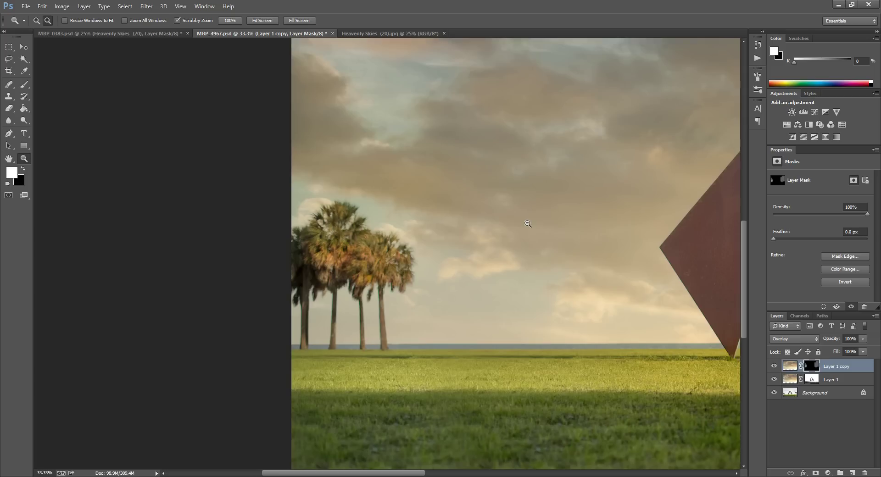
pyautogui.keyDown('alt'); pyautogui.click(528, 220); pyautogui.keyUp('alt')
pyautogui.keyDown('alt'); pyautogui.click(434, 226); pyautogui.keyUp('alt')
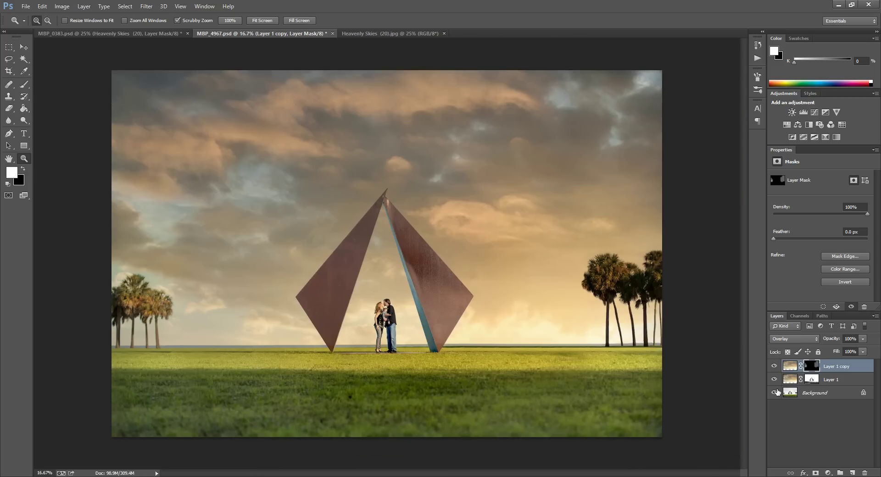
pyautogui.press('alt')
pyautogui.keyDown('alt'); pyautogui.click(775, 394); pyautogui.keyUp('alt')
pyautogui.keyDown('alt'); pyautogui.click(775, 393); pyautogui.keyUp('alt')
pyautogui.keyDown('alt'); pyautogui.click(776, 393); pyautogui.keyUp('alt')
pyautogui.keyDown('alt'); pyautogui.click(775, 393); pyautogui.keyUp('alt')
pyautogui.click(736, 283)
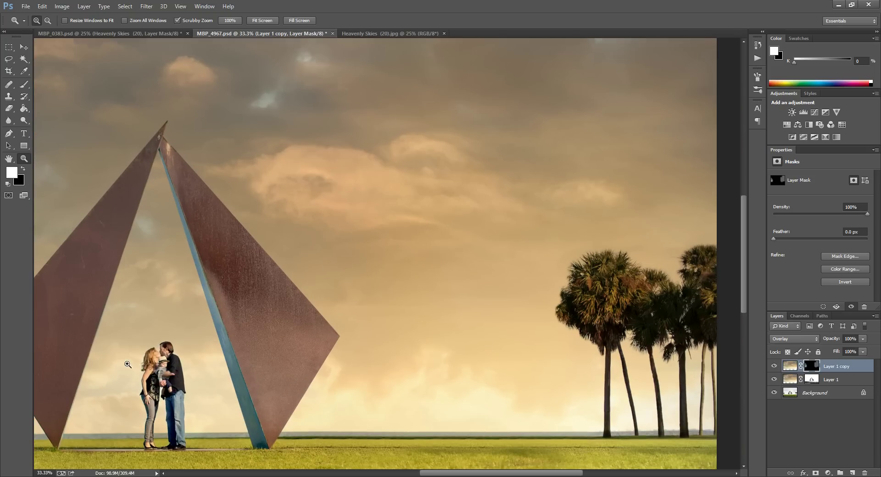
pyautogui.click(9, 135)
pyautogui.keyDown('alt'); pyautogui.click(303, 267); pyautogui.keyUp('alt')
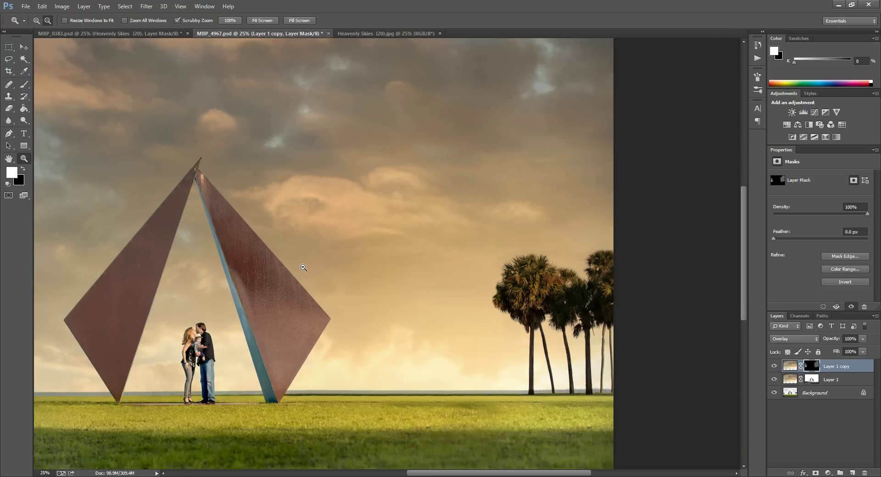
pyautogui.keyDown('alt'); pyautogui.click(90, 276); pyautogui.keyUp('alt')
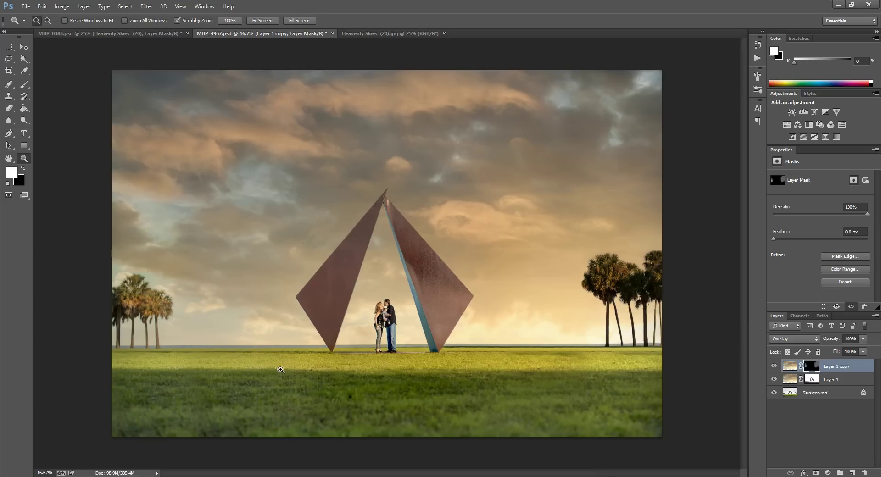